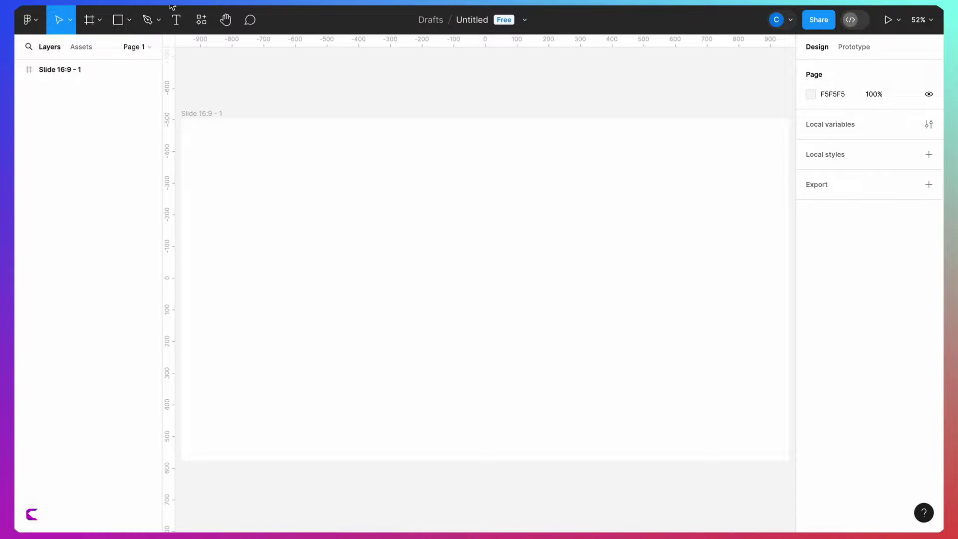
Add 'design pro' text at the slide's top left in Montserrat ExtraBold, size 186.
{"action": "left_click", "coordinate": [176, 21]}
{"action": "left_click_drag", "start_coordinate": [198, 133], "coordinate": [463, 221]}
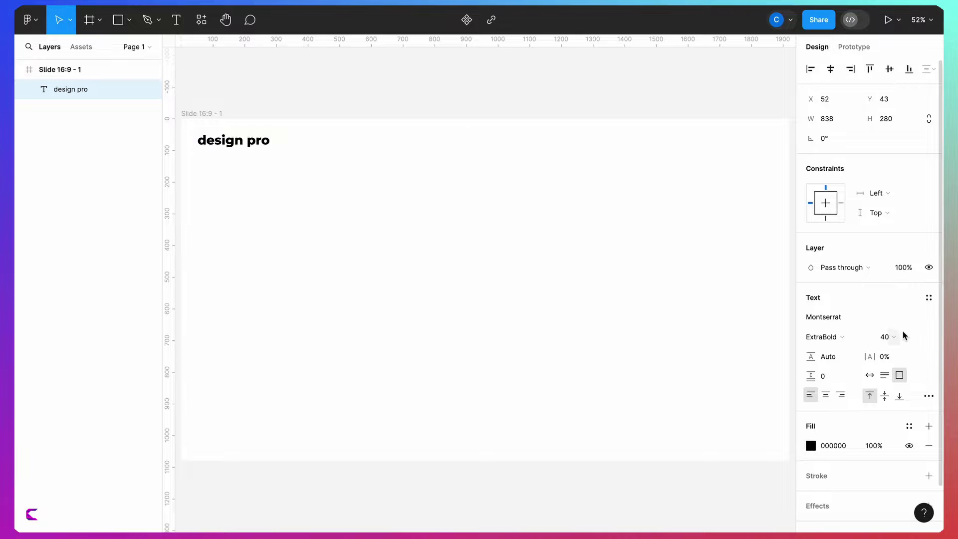
{"action": "left_click", "coordinate": [883, 337]}
{"action": "type", "text": "186"}
{"action": "key", "text": "Return"}
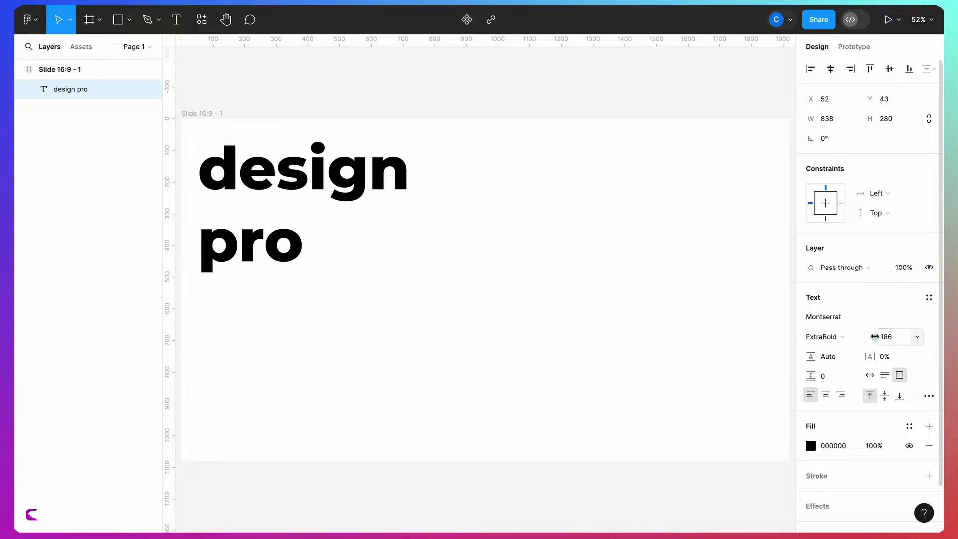
Adjust the title's line height and tuck 'pro' tightly beneath 'design'.
{"action": "key", "text": "Return"}
{"action": "left_click_drag", "start_coordinate": [820, 382], "coordinate": [724, 375]}
{"action": "left_click_drag", "start_coordinate": [636, 402], "coordinate": [637, 403]}
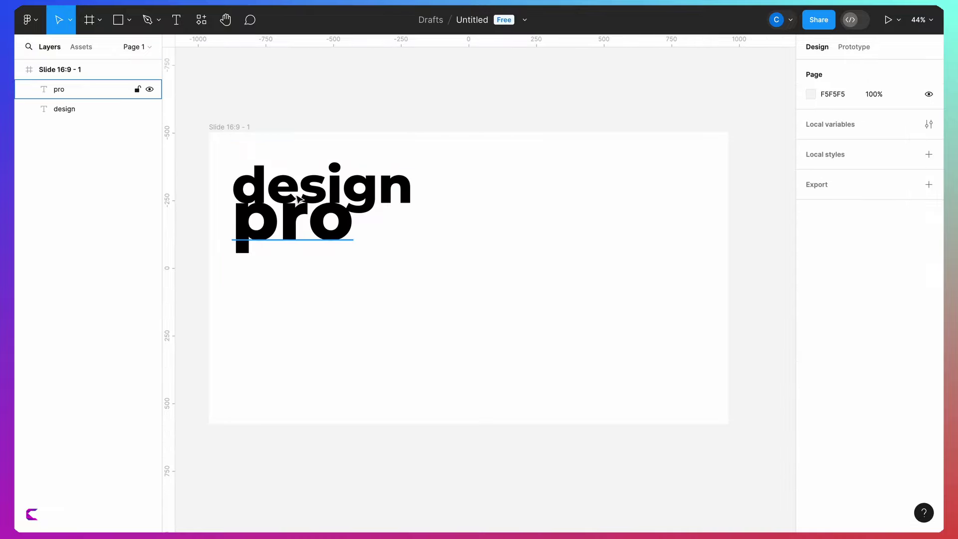
{"action": "left_click_drag", "start_coordinate": [297, 199], "coordinate": [300, 193]}
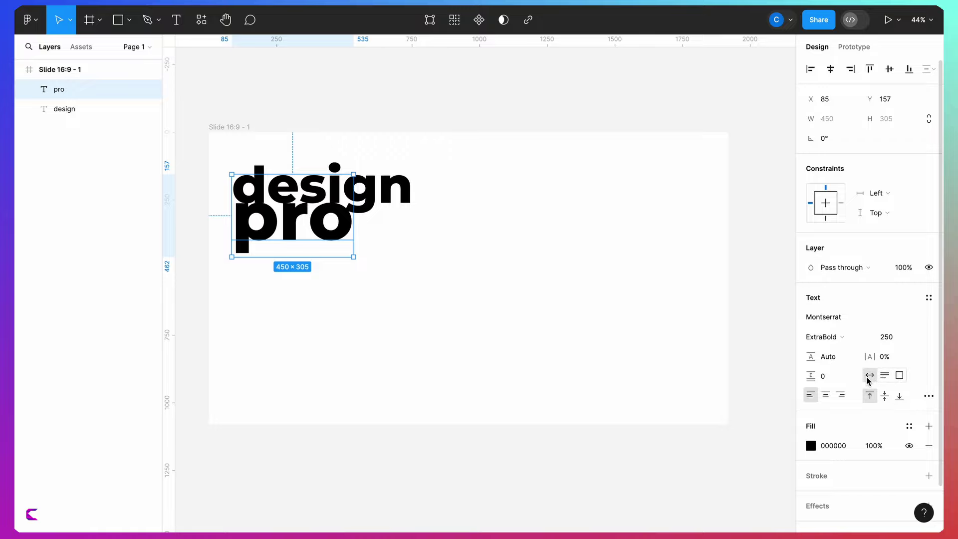
Fill 'pro' with bright blue 0038FF.
{"action": "left_click", "coordinate": [810, 447]}
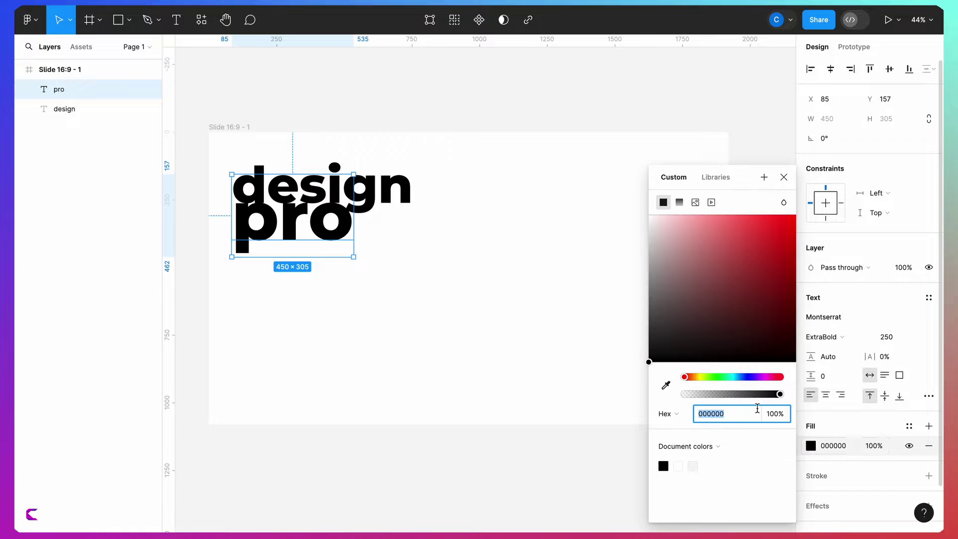
{"action": "left_click", "coordinate": [746, 378]}
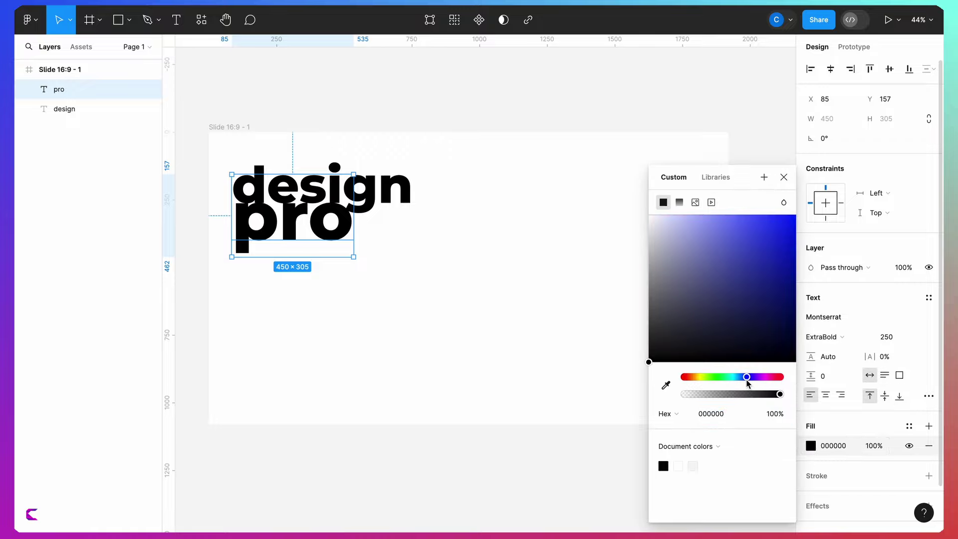
{"action": "left_click", "coordinate": [768, 282]}
Make the 'design' text light grey DBDBDB.
{"action": "left_click", "coordinate": [377, 180]}
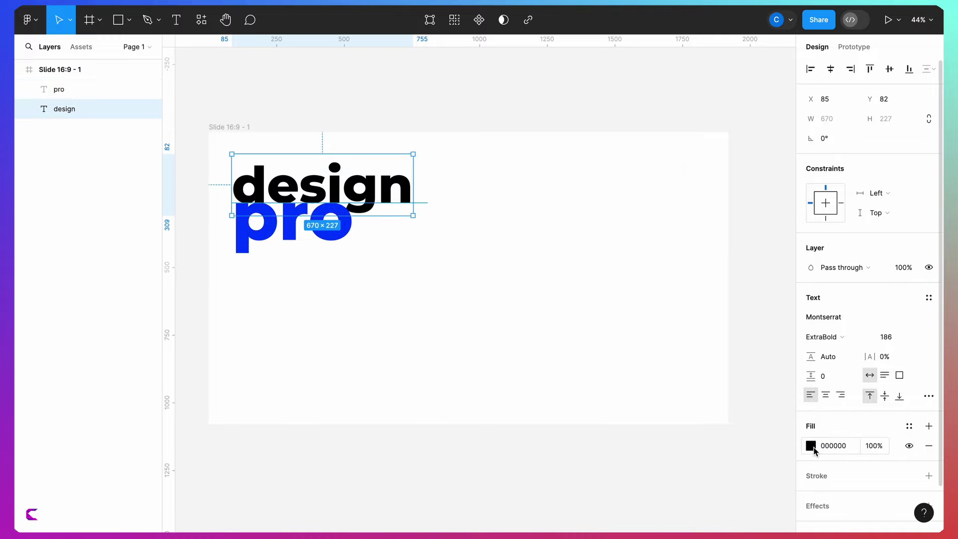
{"action": "left_click", "coordinate": [811, 445]}
{"action": "mouse_move", "coordinate": [772, 302]}
{"action": "left_mouse_down"}
{"action": "mouse_move", "coordinate": [648, 237]}
{"action": "mouse_move", "coordinate": [635, 250]}
{"action": "left_mouse_up"}
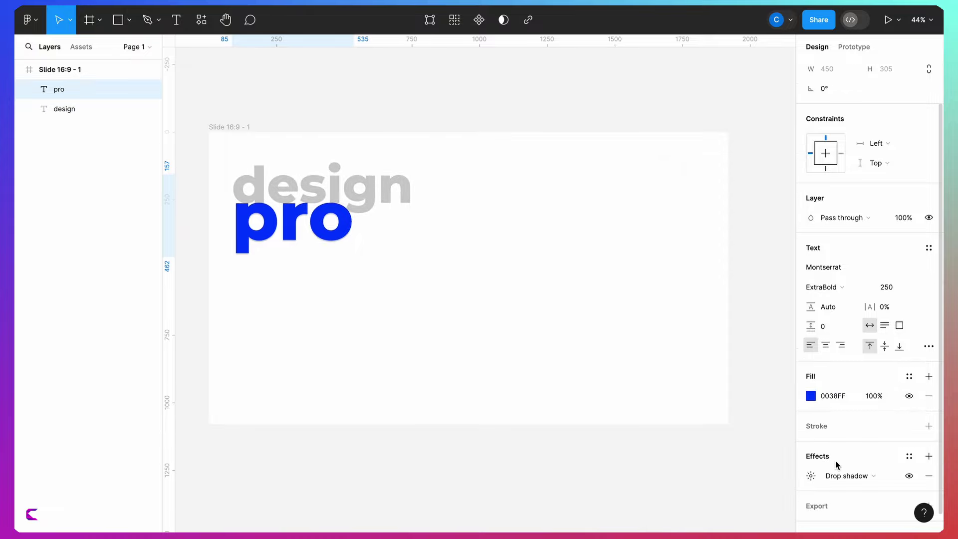
Add a 25% black drop shadow to 'pro' with offset X 0, Y -4, blur 4.
{"action": "scroll", "coordinate": [835, 460], "scroll_direction": "down", "scroll_amount": 1}
{"action": "left_click", "coordinate": [853, 458]}
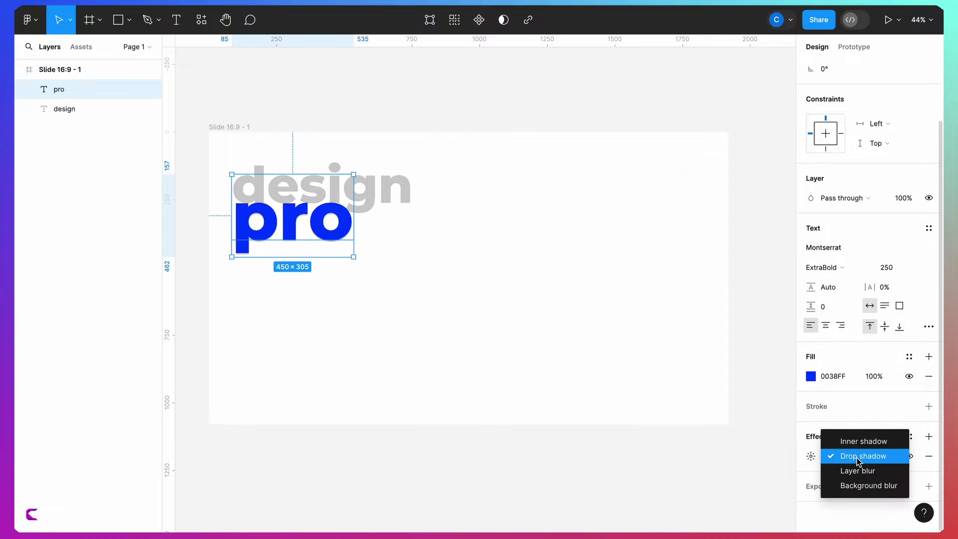
{"action": "left_click", "coordinate": [855, 457]}
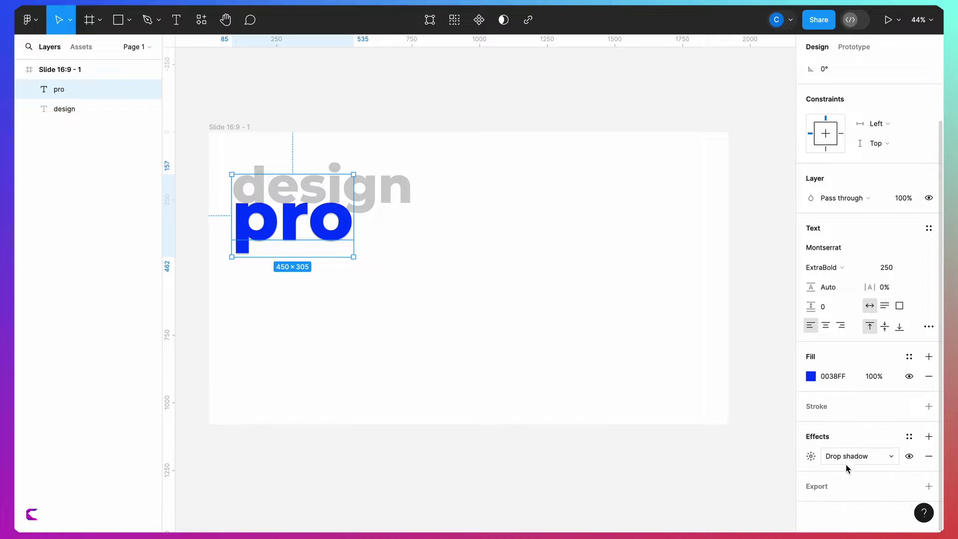
{"action": "left_click", "coordinate": [812, 457]}
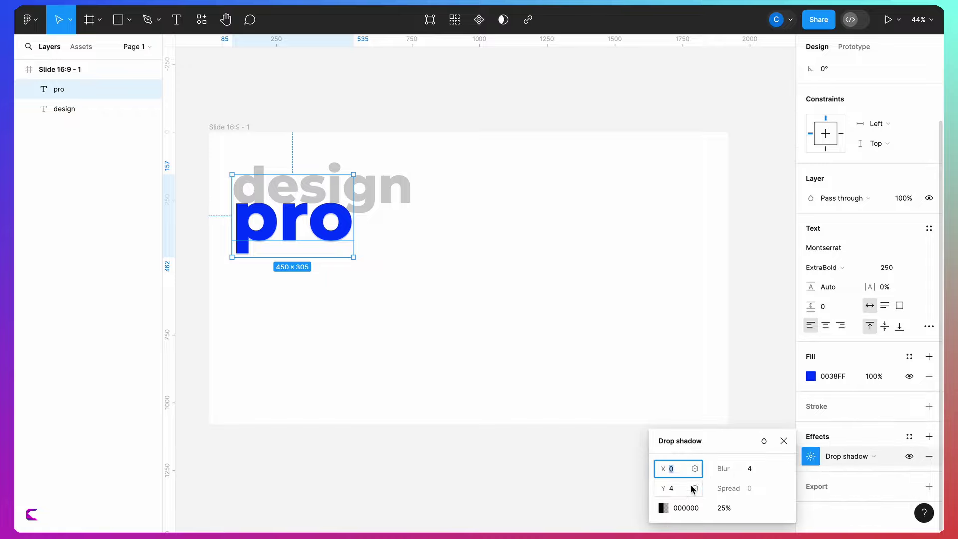
{"action": "left_click_drag", "start_coordinate": [663, 469], "coordinate": [698, 476]}
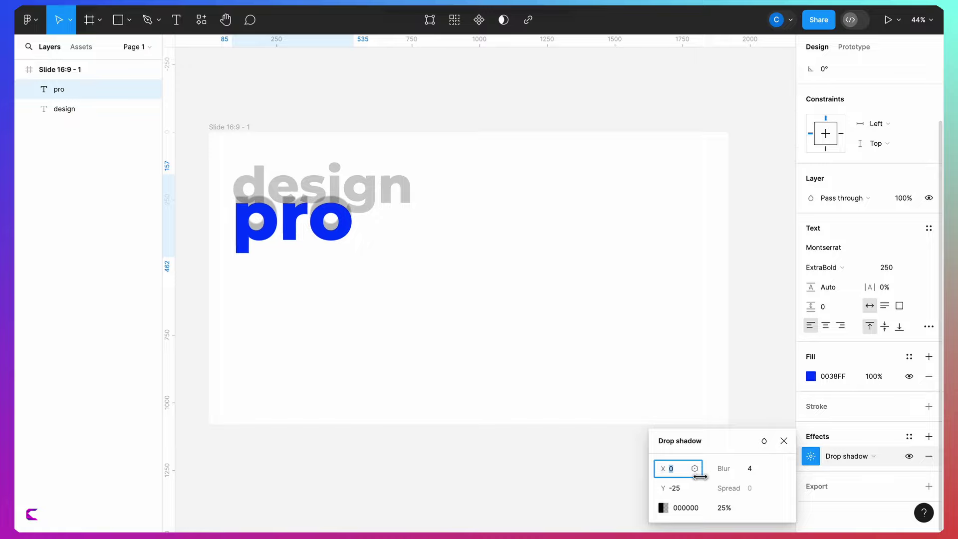
{"action": "left_click_drag", "start_coordinate": [669, 487], "coordinate": [692, 494]}
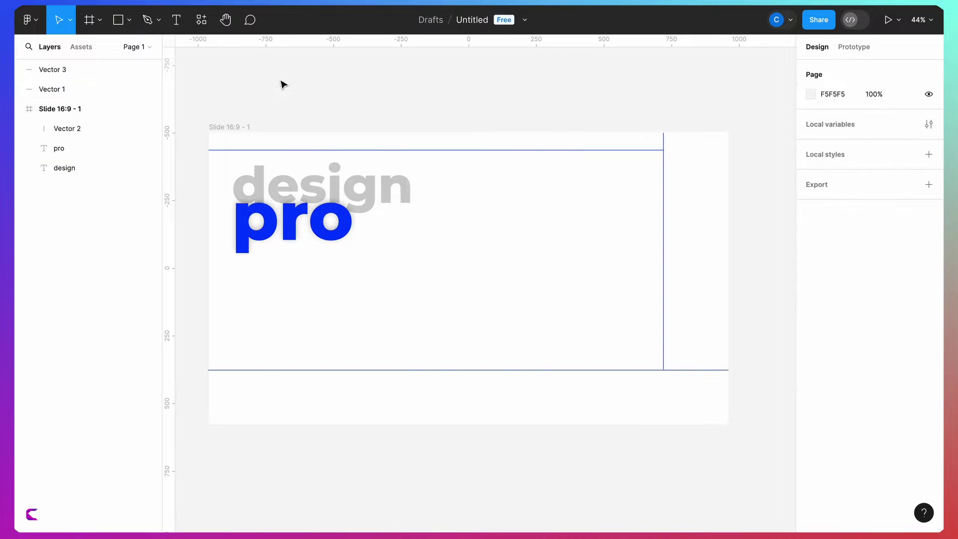
Draw a 54 × 1013 bar down the slide's left edge, filled with the document blue.
{"action": "left_click", "coordinate": [118, 20]}
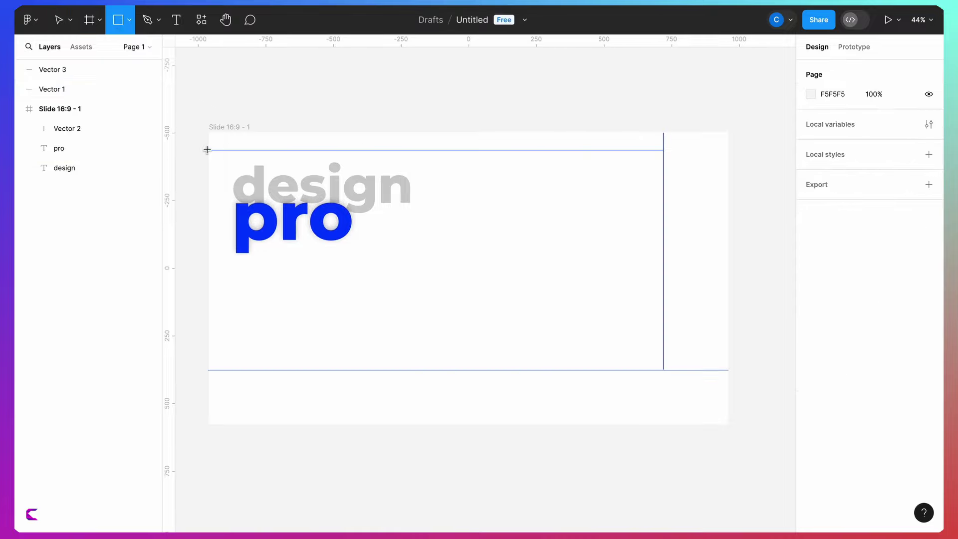
{"action": "mouse_move", "coordinate": [207, 150]}
{"action": "left_mouse_down"}
{"action": "mouse_move", "coordinate": [229, 340]}
{"action": "mouse_move", "coordinate": [222, 424]}
{"action": "left_mouse_up"}
{"action": "left_click", "coordinate": [810, 240]}
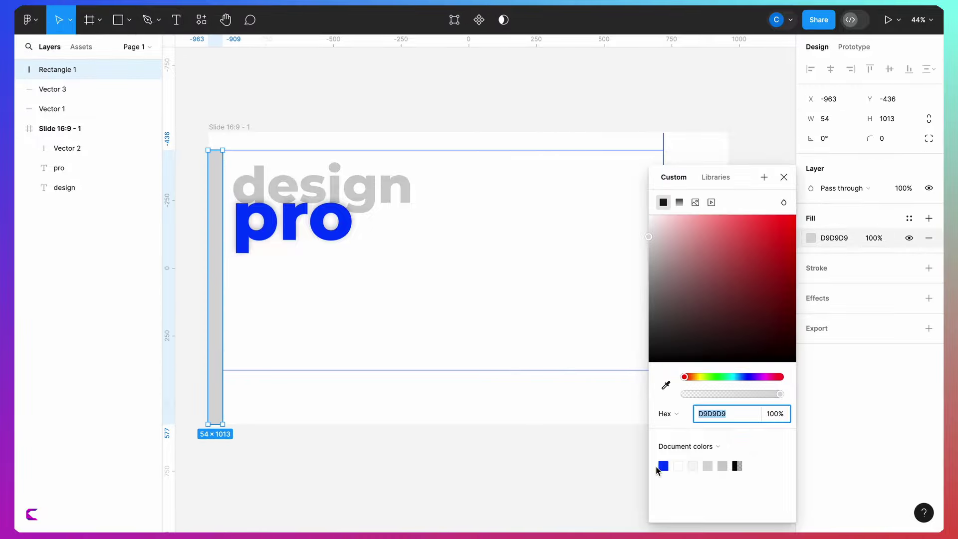
{"action": "left_click", "coordinate": [660, 467]}
{"action": "left_click", "coordinate": [430, 286]}
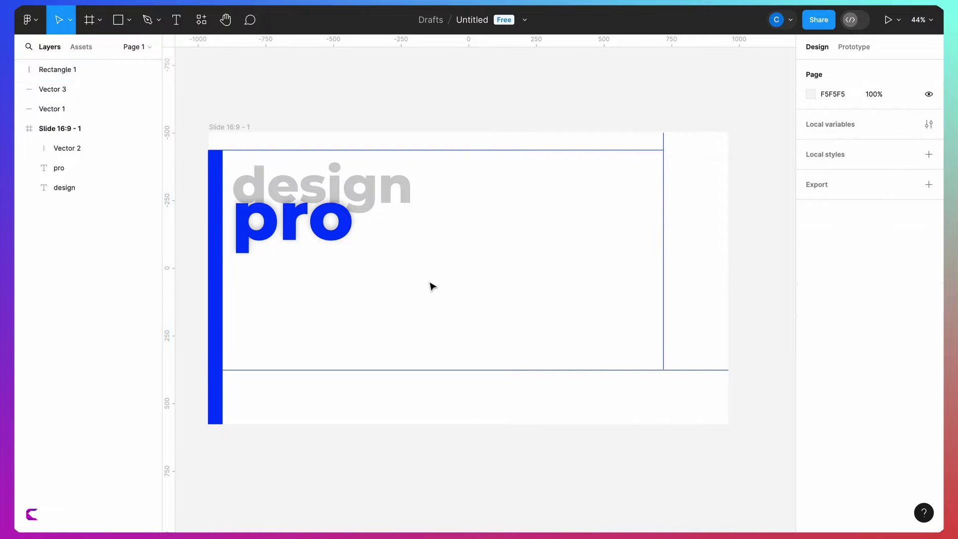
Duplicate 'pro' without its drop shadow and retype the copy as 'creative venus'.
{"action": "left_click", "coordinate": [324, 197]}
{"action": "key", "text": "ctrl+d"}
{"action": "left_click_drag", "start_coordinate": [321, 192], "coordinate": [550, 319]}
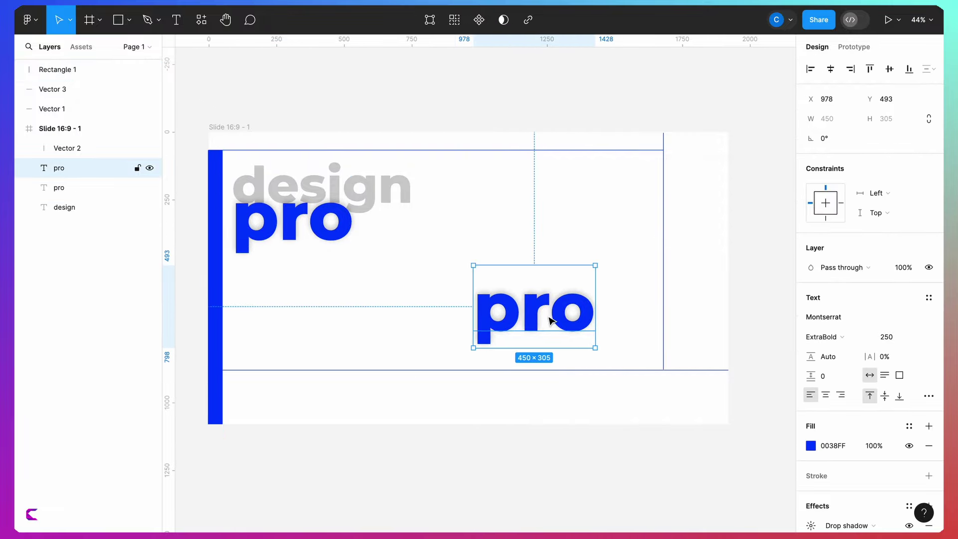
{"action": "scroll", "coordinate": [932, 414], "scroll_direction": "down", "scroll_amount": 2}
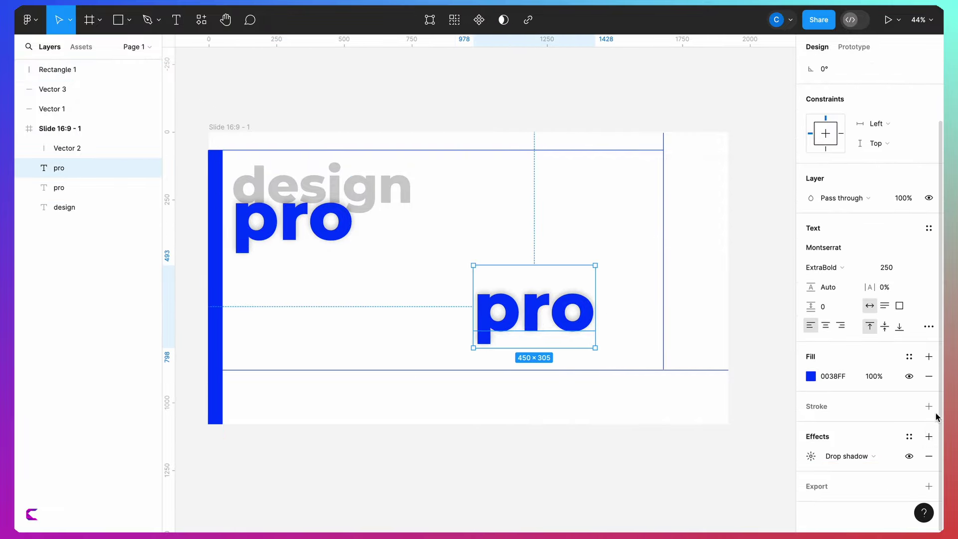
{"action": "left_click", "coordinate": [928, 456]}
{"action": "double_click", "coordinate": [531, 301]}
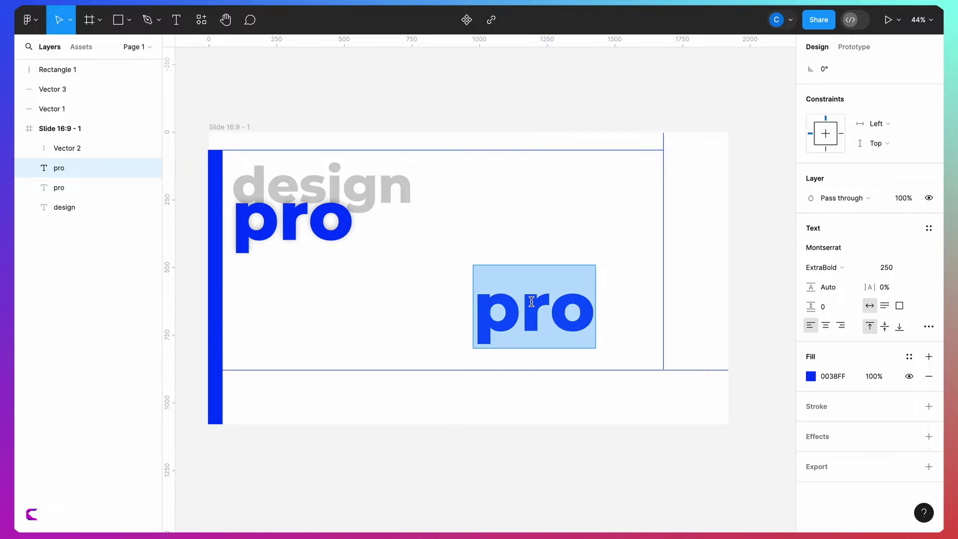
{"action": "type", "text": "creative venus"}
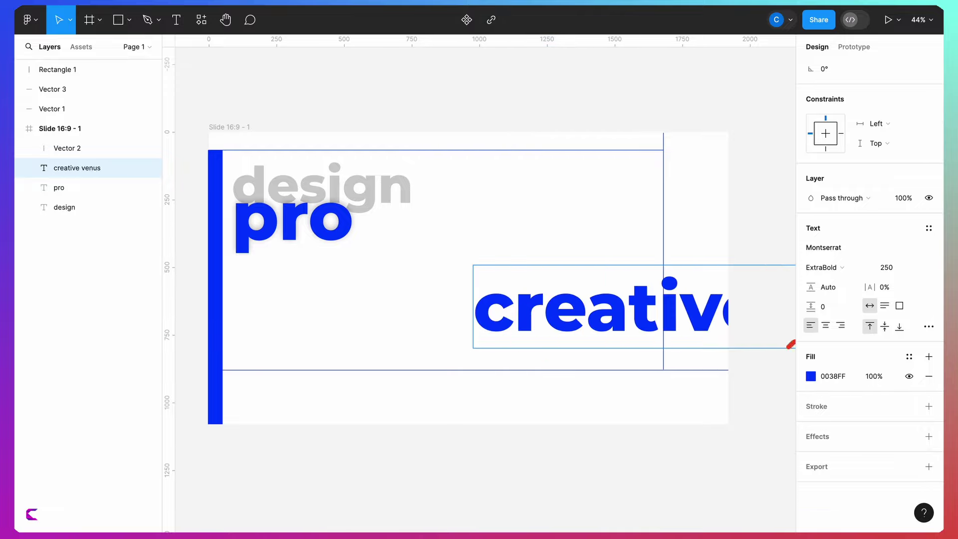
Make the caption uppercase SemiBold with 10% letter spacing.
{"action": "key", "text": "ctrl+a"}
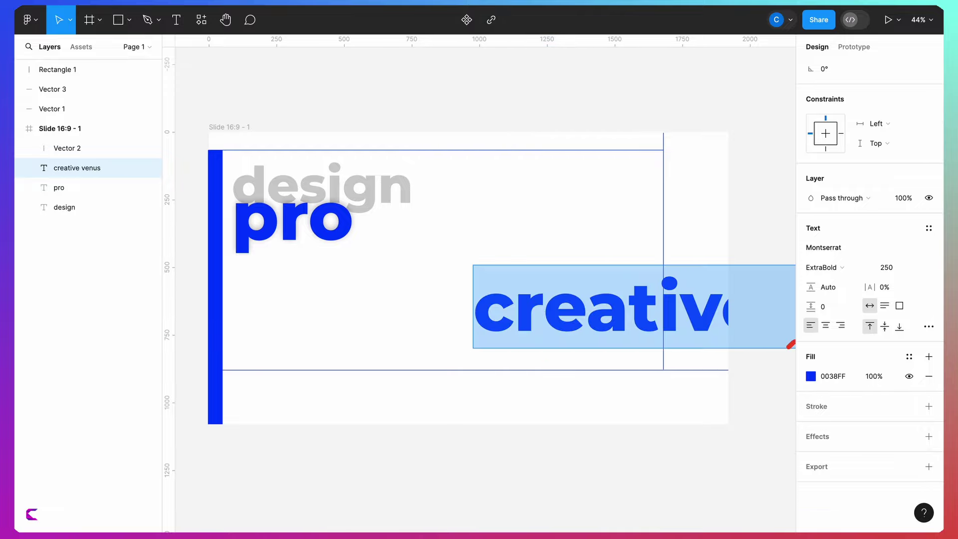
{"action": "left_click", "coordinate": [928, 327]}
{"action": "left_click", "coordinate": [723, 398]}
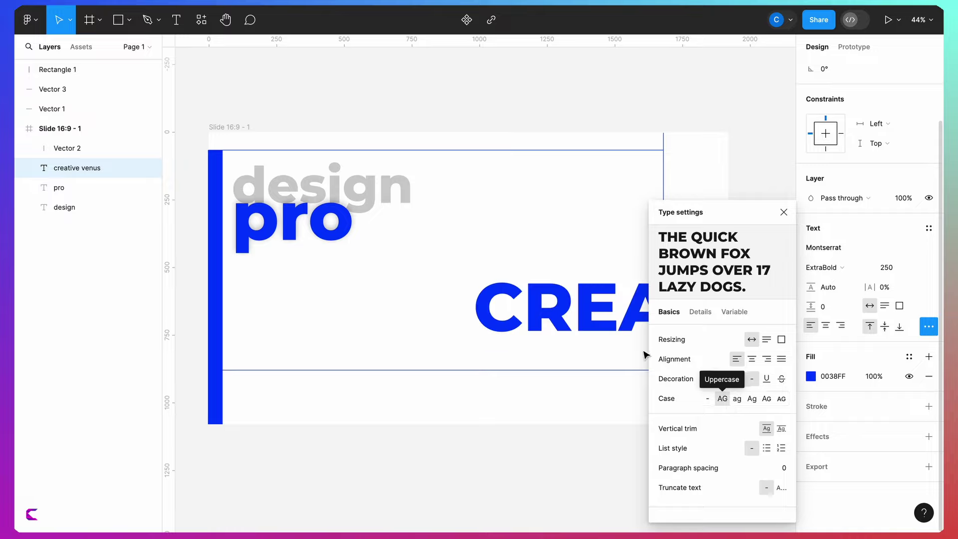
{"action": "left_click", "coordinate": [828, 268]}
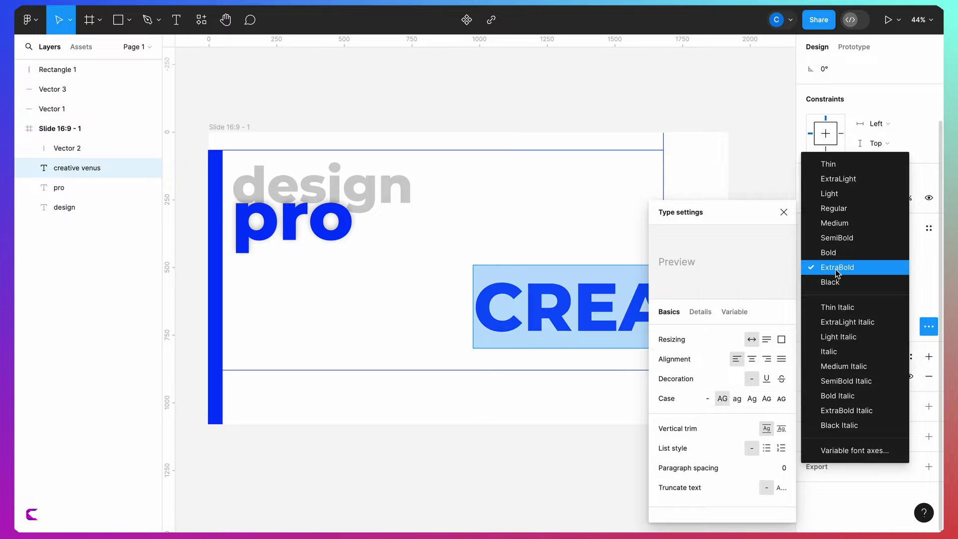
{"action": "left_click", "coordinate": [840, 240]}
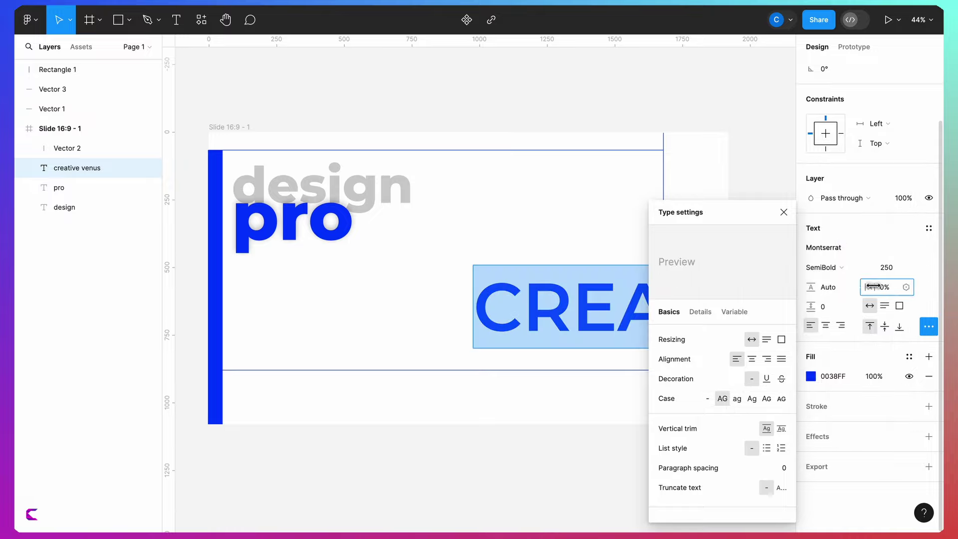
{"action": "left_click_drag", "start_coordinate": [873, 286], "coordinate": [887, 286]}
Try font sizes 25 and 40, settling on 30 for the caption.
{"action": "left_click", "coordinate": [886, 267]}
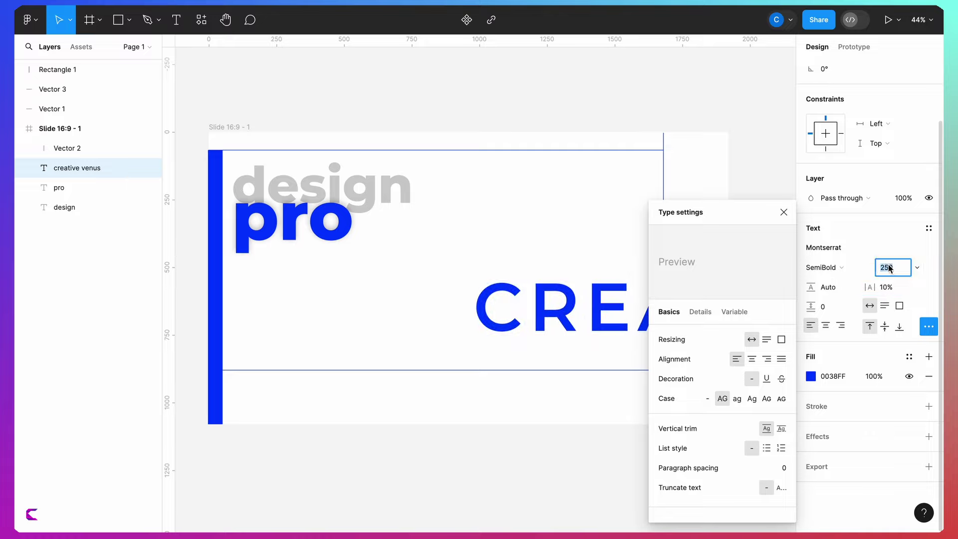
{"action": "type", "text": "25"}
{"action": "key", "text": "Return"}
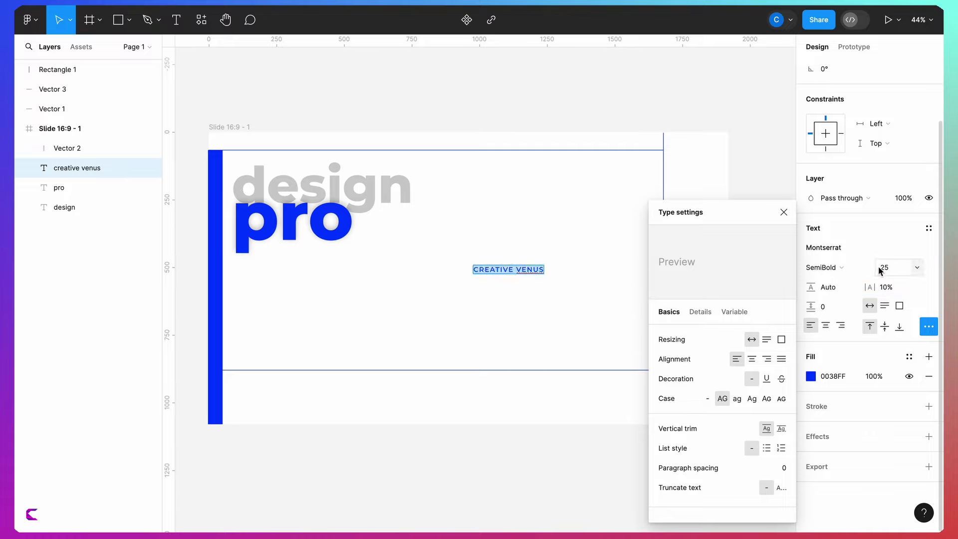
{"action": "left_click", "coordinate": [881, 269]}
{"action": "type", "text": "40"}
{"action": "key", "text": "Return"}
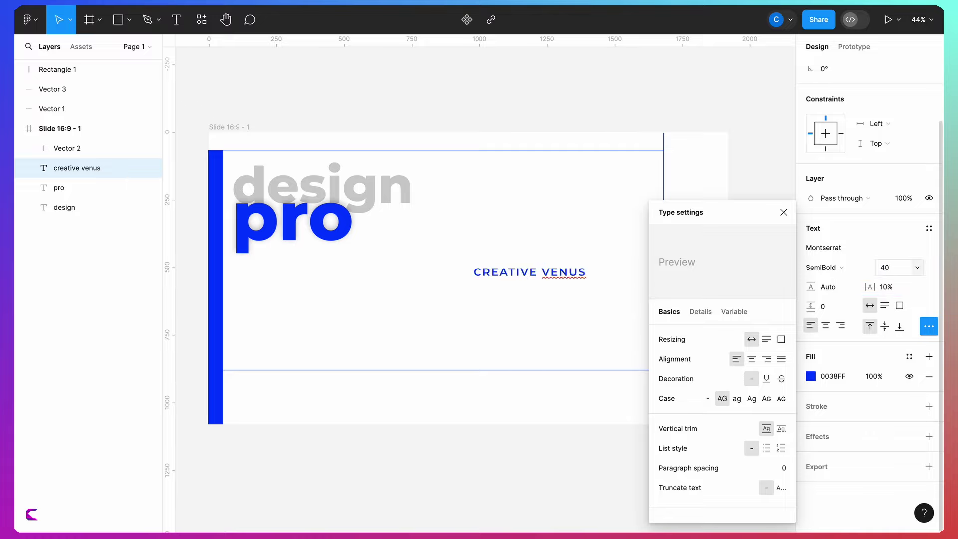
{"action": "left_click", "coordinate": [893, 274]}
{"action": "type", "text": "30"}
{"action": "key", "text": "Return"}
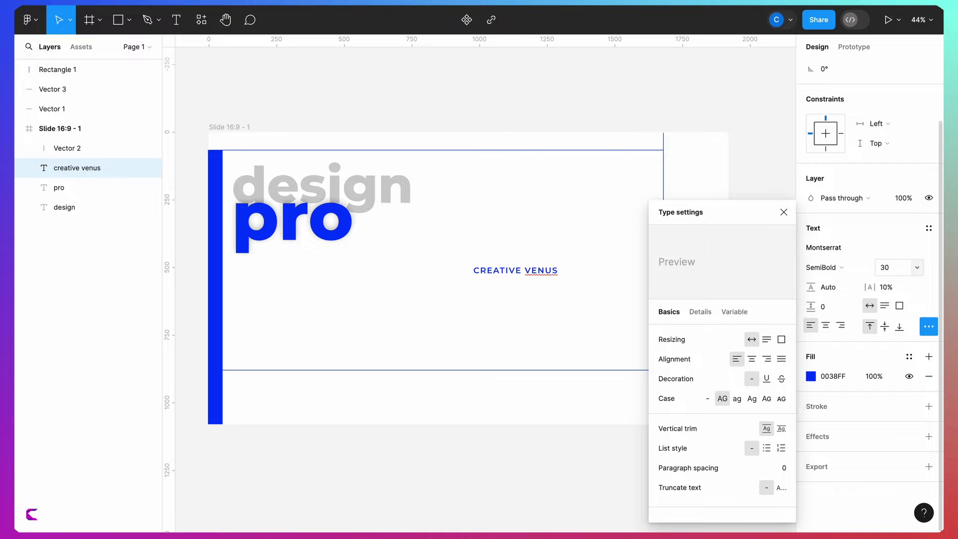
{"action": "left_click", "coordinate": [784, 213]}
{"action": "key", "text": "Escape"}
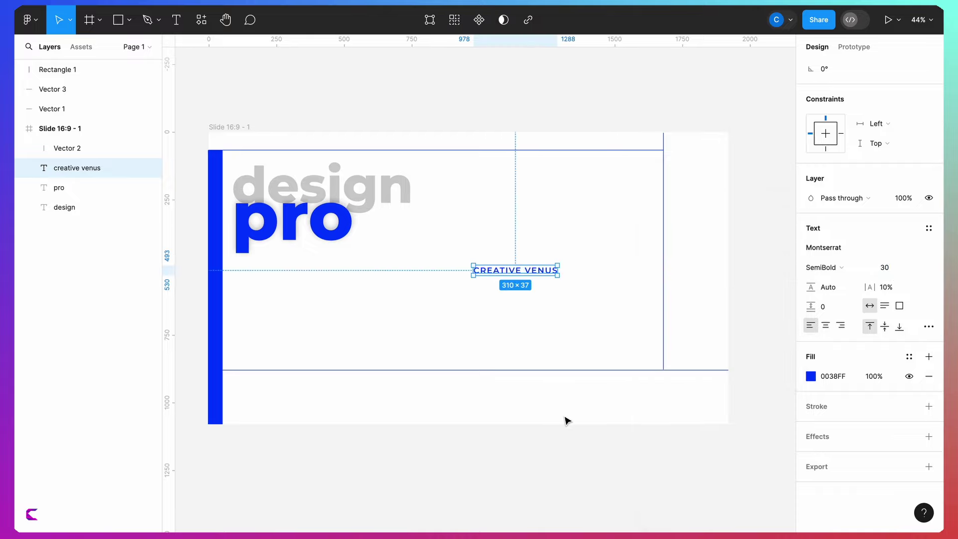
Make CREATIVE VENUS Bold and blue, and move it to the slide's top-left.
{"action": "left_click", "coordinate": [823, 267]}
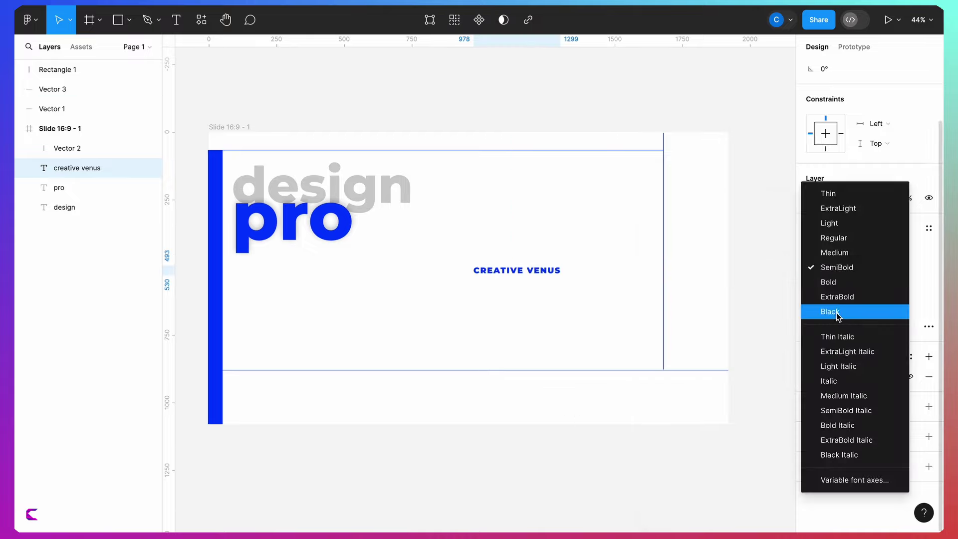
{"action": "left_click", "coordinate": [838, 283]}
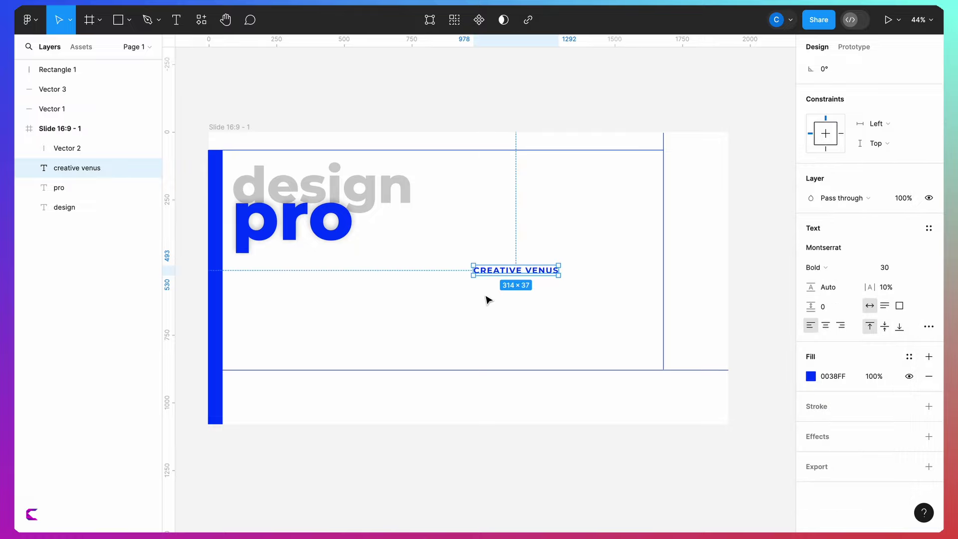
{"action": "left_click", "coordinate": [811, 376]}
{"action": "left_click", "coordinate": [699, 466]}
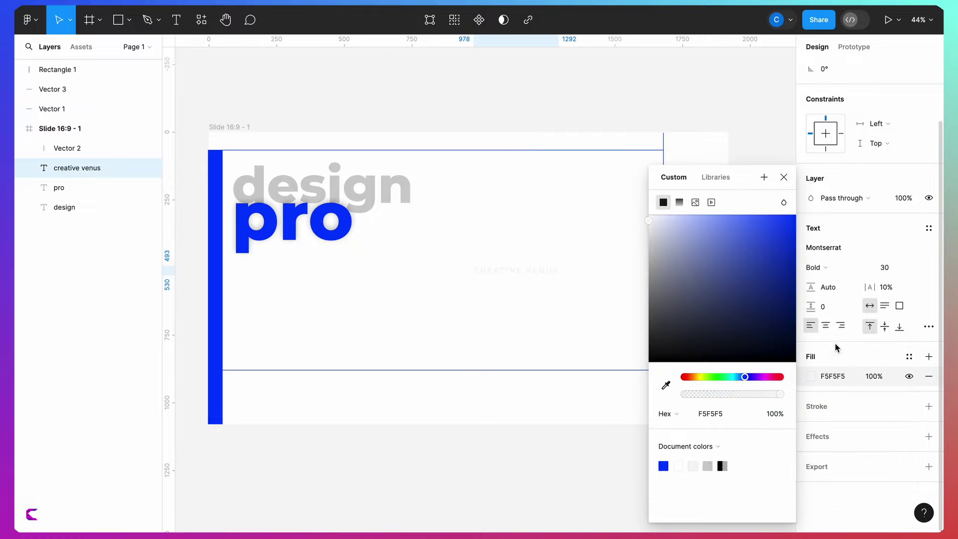
{"action": "left_click", "coordinate": [708, 465]}
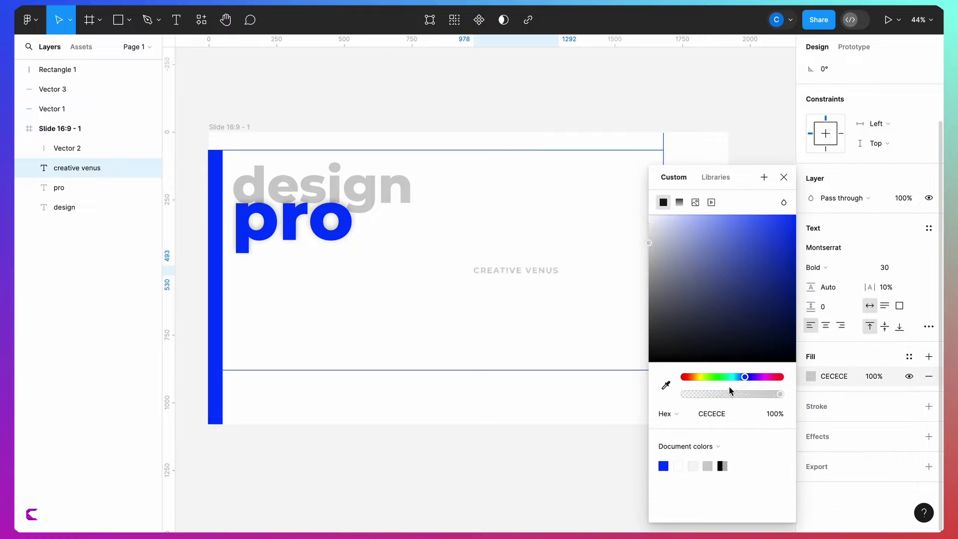
{"action": "left_click", "coordinate": [663, 465]}
{"action": "left_click", "coordinate": [566, 445]}
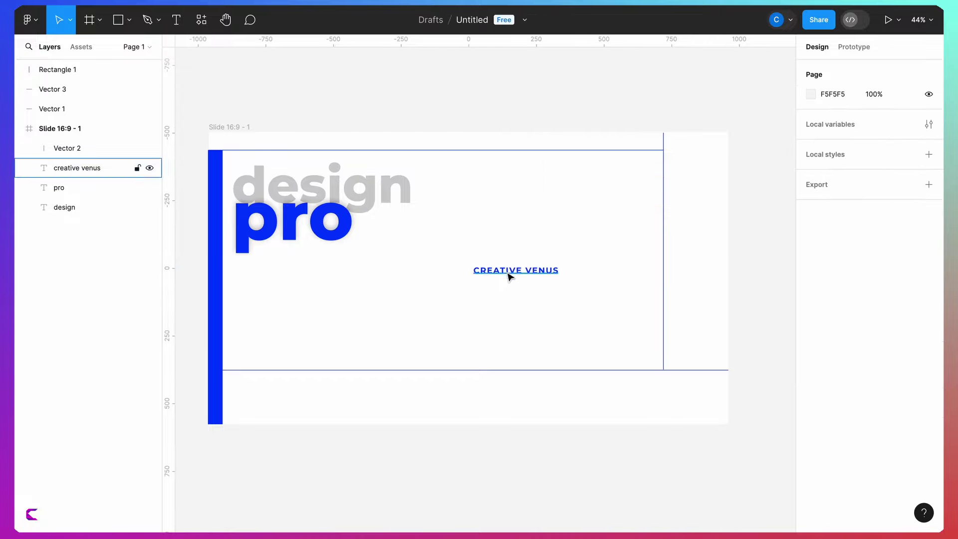
{"action": "left_click_drag", "start_coordinate": [508, 273], "coordinate": [260, 145]}
Add a '45' text box to the right of the pro title.
{"action": "left_click", "coordinate": [370, 104]}
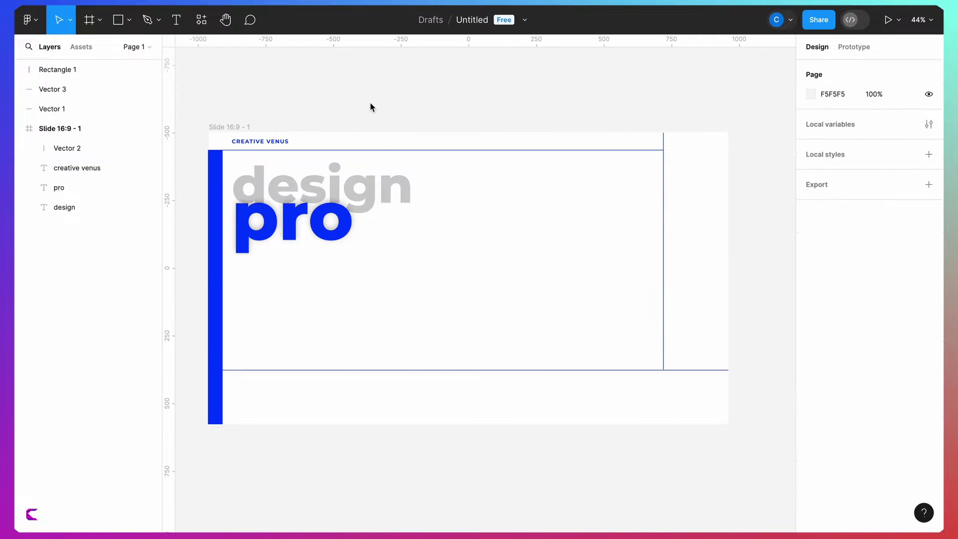
{"action": "left_click", "coordinate": [178, 20]}
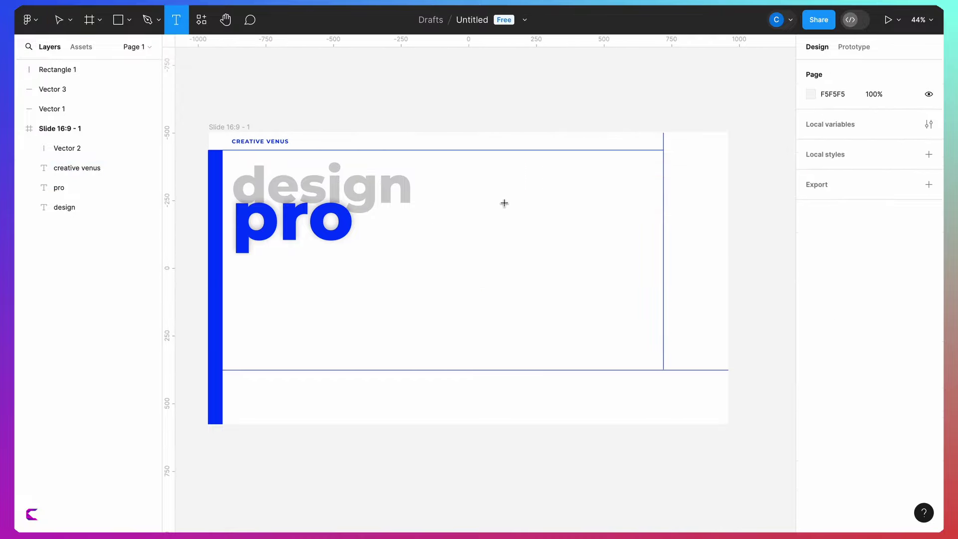
{"action": "left_click_drag", "start_coordinate": [488, 182], "coordinate": [554, 233]}
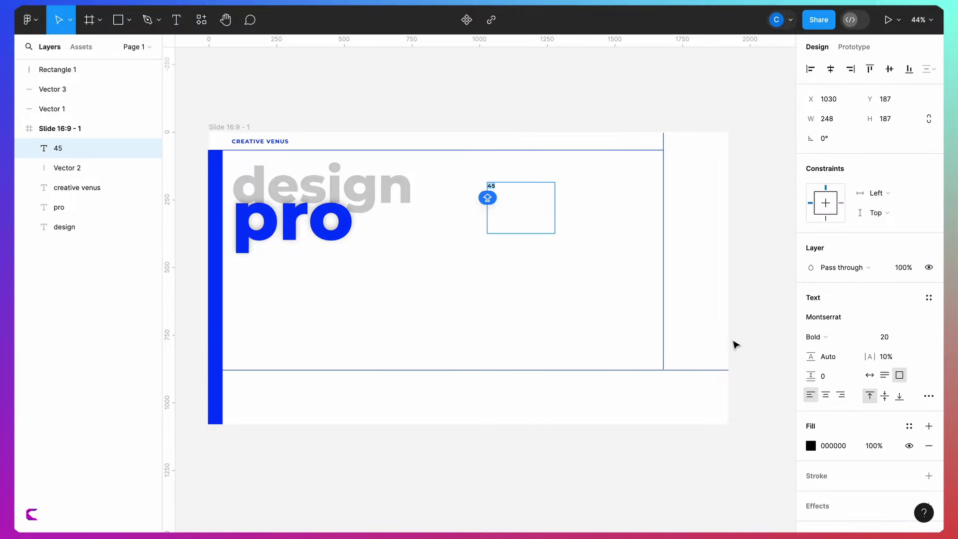
{"action": "left_click", "coordinate": [886, 342]}
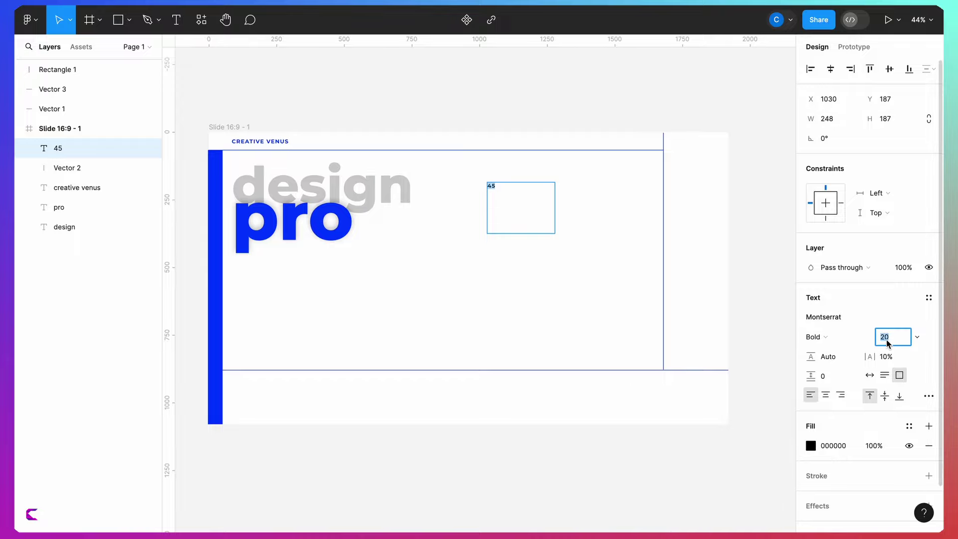
{"action": "type", "text": "55"}
{"action": "key", "text": "Return"}
Resize the 45 to font size 100, after trying 55 and 150.
{"action": "double_click", "coordinate": [508, 194]}
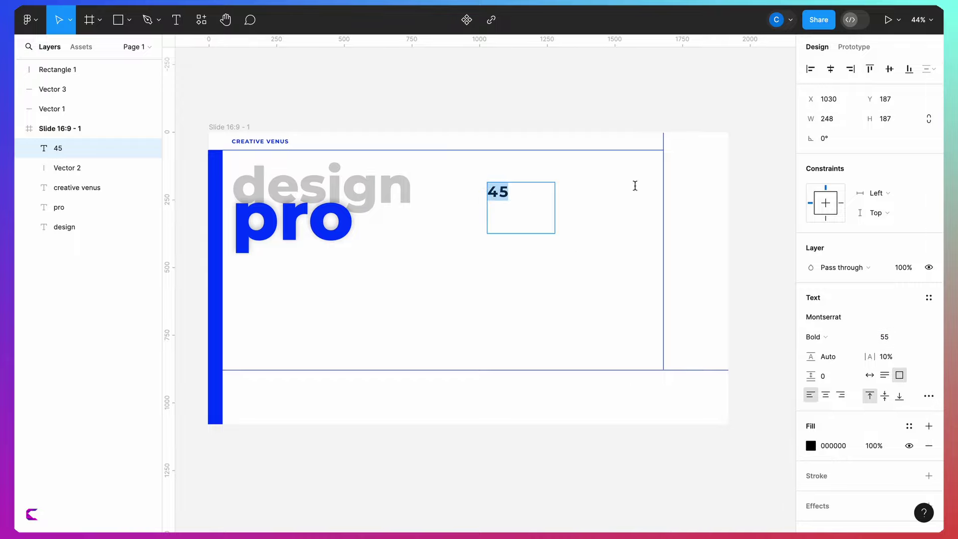
{"action": "left_click", "coordinate": [890, 341]}
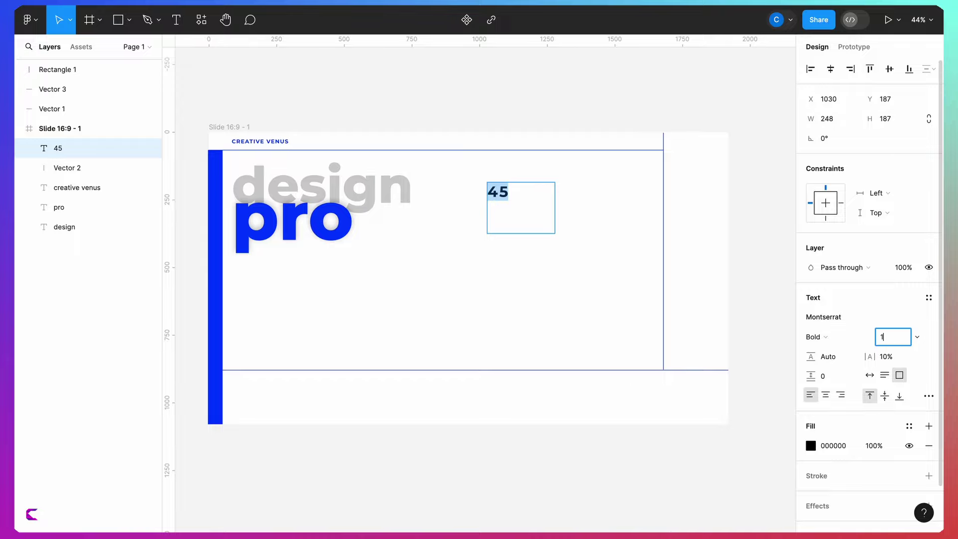
{"action": "type", "text": "150"}
{"action": "key", "text": "Return"}
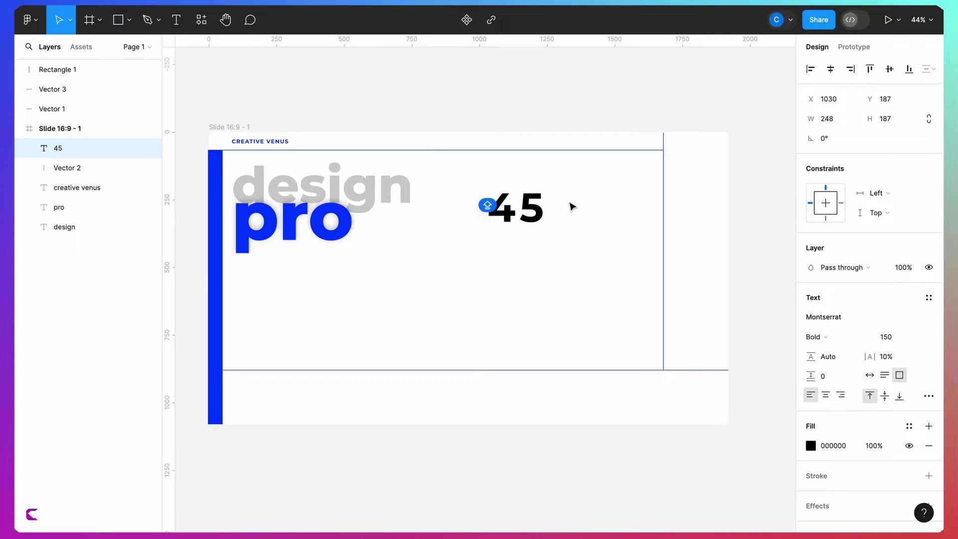
{"action": "double_click", "coordinate": [487, 204]}
{"action": "left_click", "coordinate": [488, 205]}
{"action": "left_click_drag", "start_coordinate": [488, 204], "coordinate": [533, 211]}
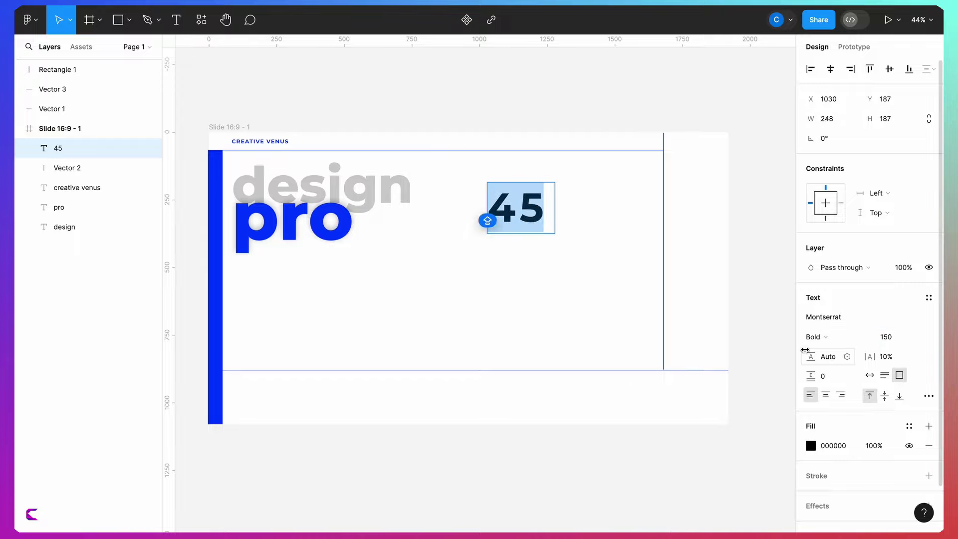
{"action": "left_click", "coordinate": [891, 340]}
{"action": "type", "text": "100"}
{"action": "key", "text": "Return"}
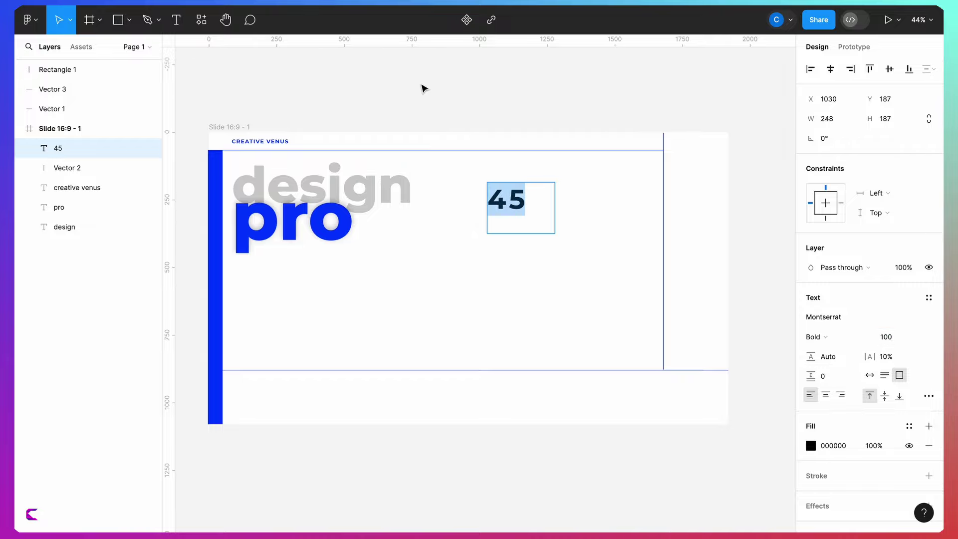
{"action": "key", "text": "Escape"}
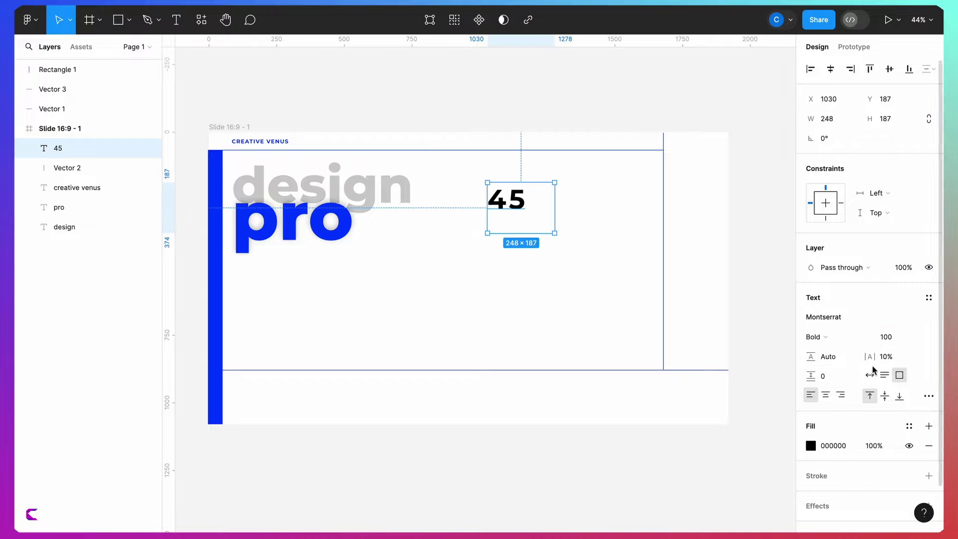
Switch the 45 box to auto width and fill it with blue 0038FF.
{"action": "left_click", "coordinate": [885, 378]}
{"action": "left_click", "coordinate": [897, 376]}
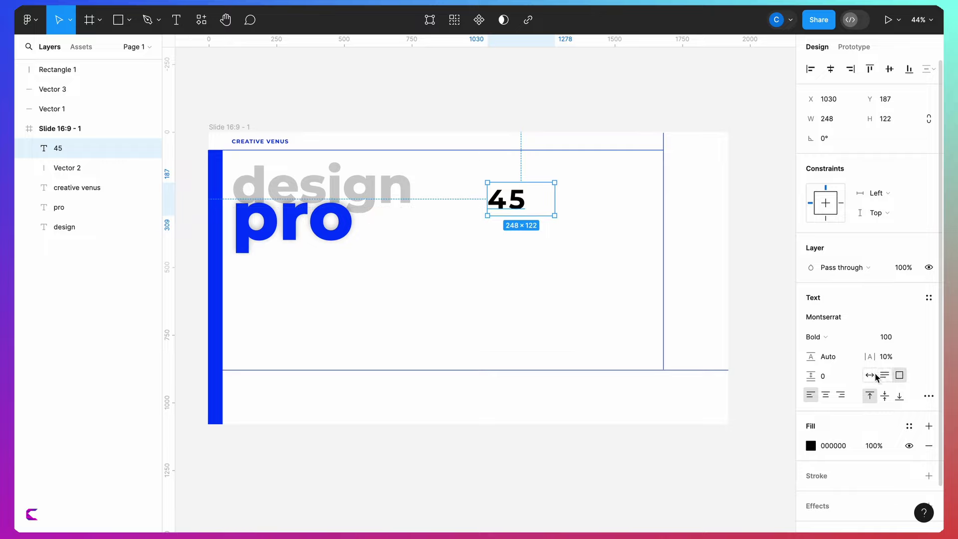
{"action": "left_click", "coordinate": [875, 375]}
{"action": "left_click", "coordinate": [810, 445]}
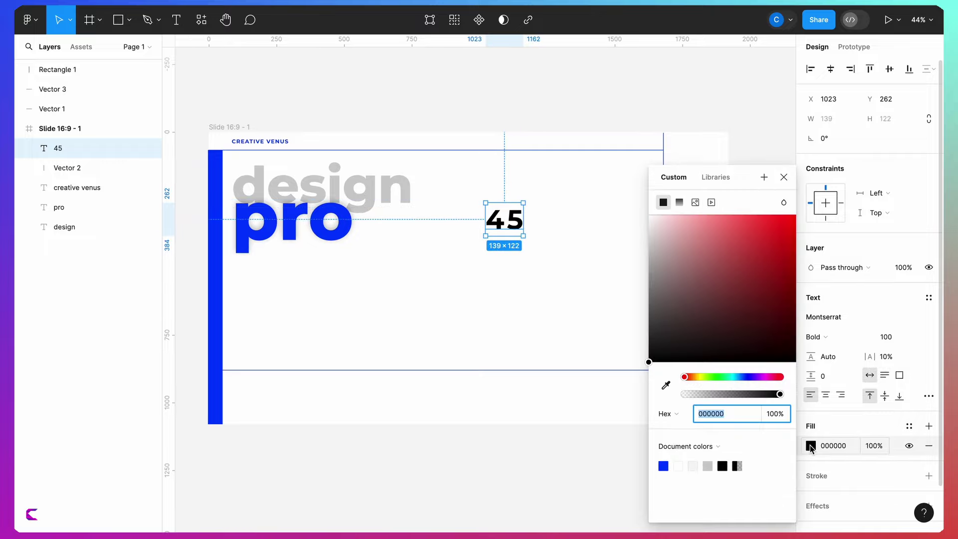
{"action": "left_click", "coordinate": [707, 466]}
{"action": "left_click", "coordinate": [664, 466]}
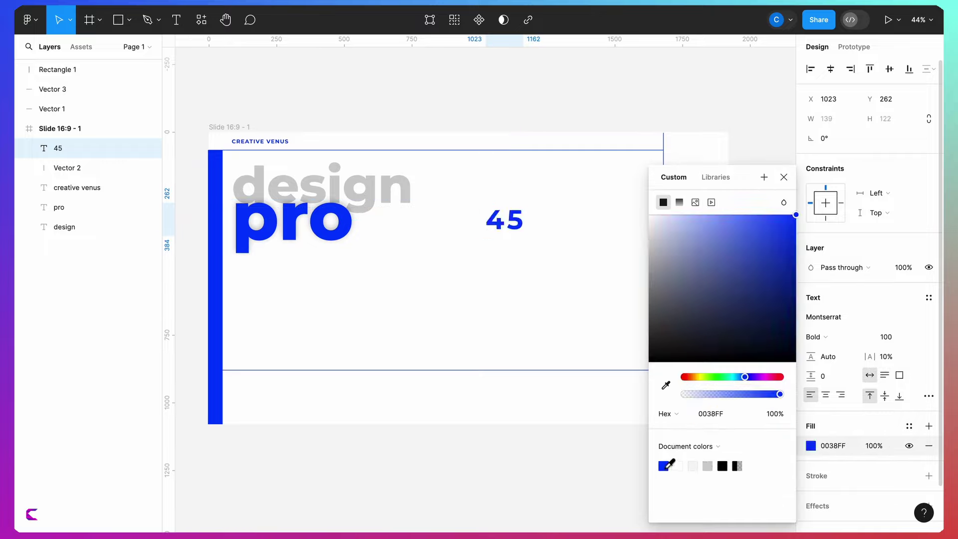
Duplicate the 45 below itself and retype the copy as BUILD at size 40.
{"action": "left_click", "coordinate": [585, 443]}
{"action": "left_click", "coordinate": [513, 226]}
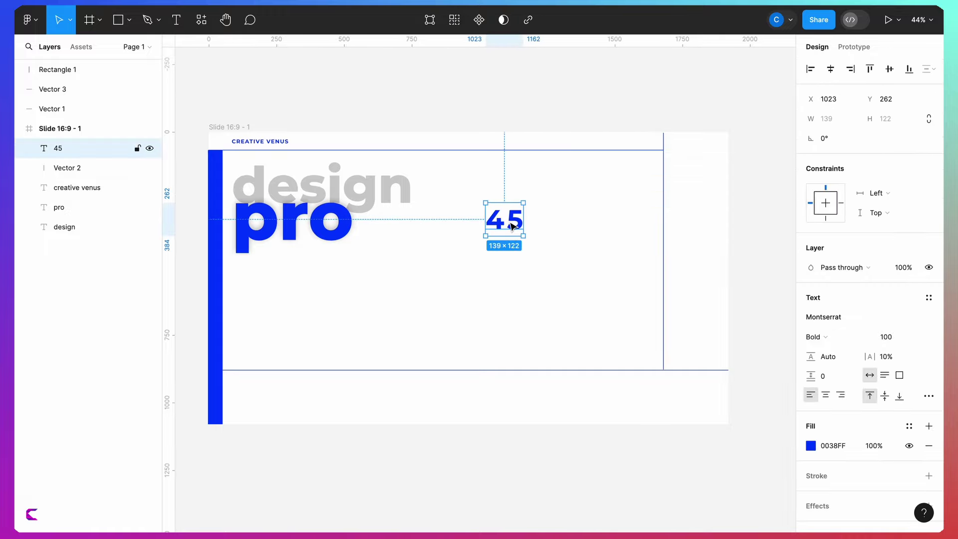
{"action": "key", "text": "ctrl+d"}
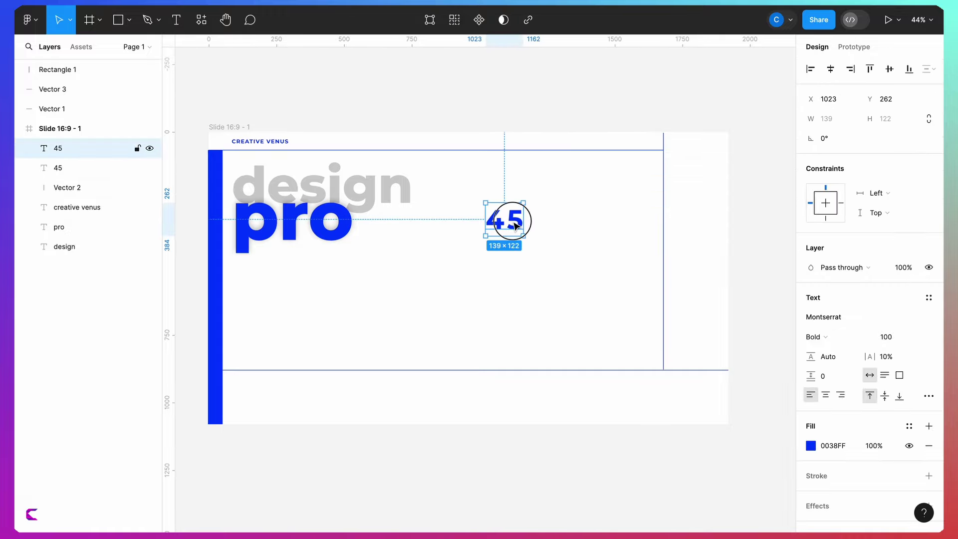
{"action": "left_click_drag", "start_coordinate": [514, 226], "coordinate": [513, 252]}
{"action": "double_click", "coordinate": [510, 253]}
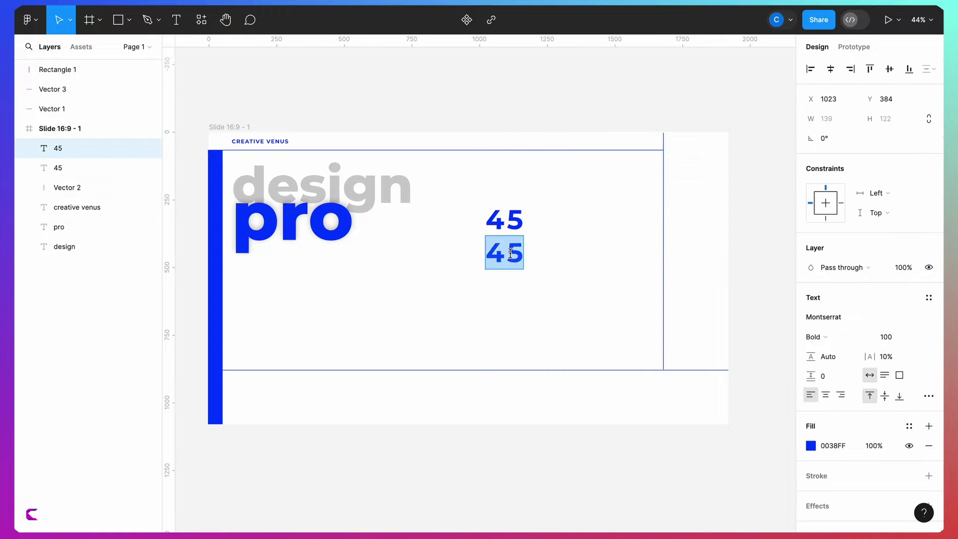
{"action": "type", "text": "build"}
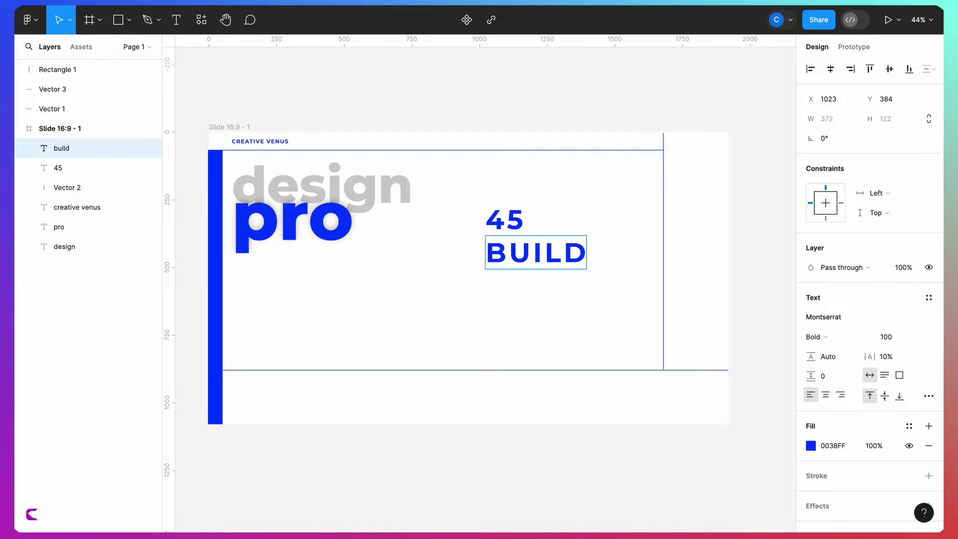
{"action": "key", "text": "ctrl+a"}
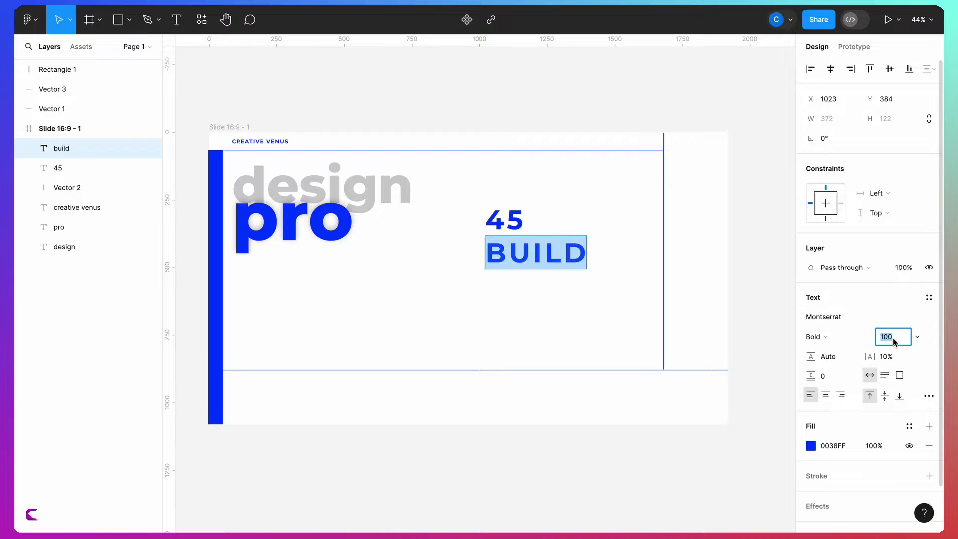
{"action": "type", "text": "40"}
{"action": "key", "text": "Return"}
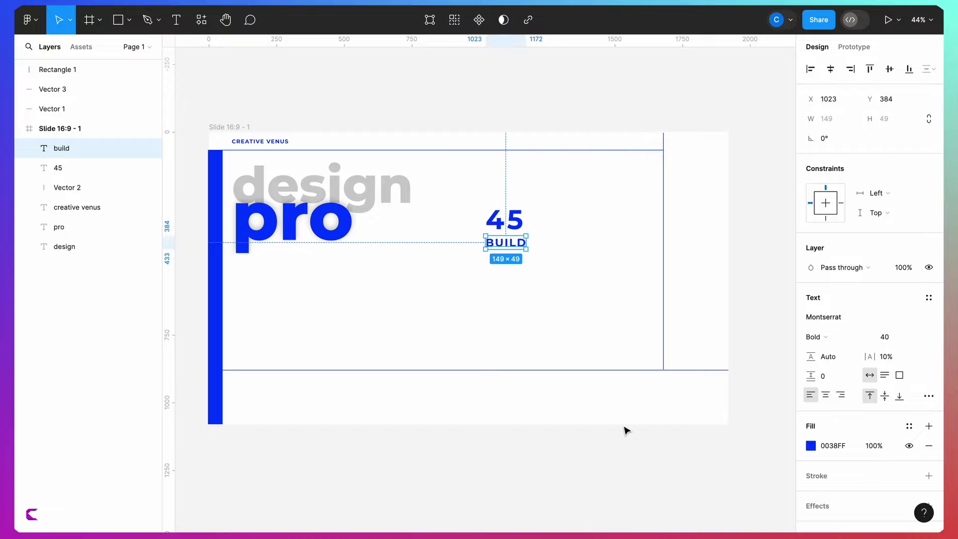
Make BUILD grey, group it with 45, and place a copy of the group to the right.
{"action": "left_click", "coordinate": [811, 445]}
{"action": "left_click", "coordinate": [707, 465]}
{"action": "left_click", "coordinate": [564, 432]}
{"action": "left_click", "coordinate": [506, 220]}
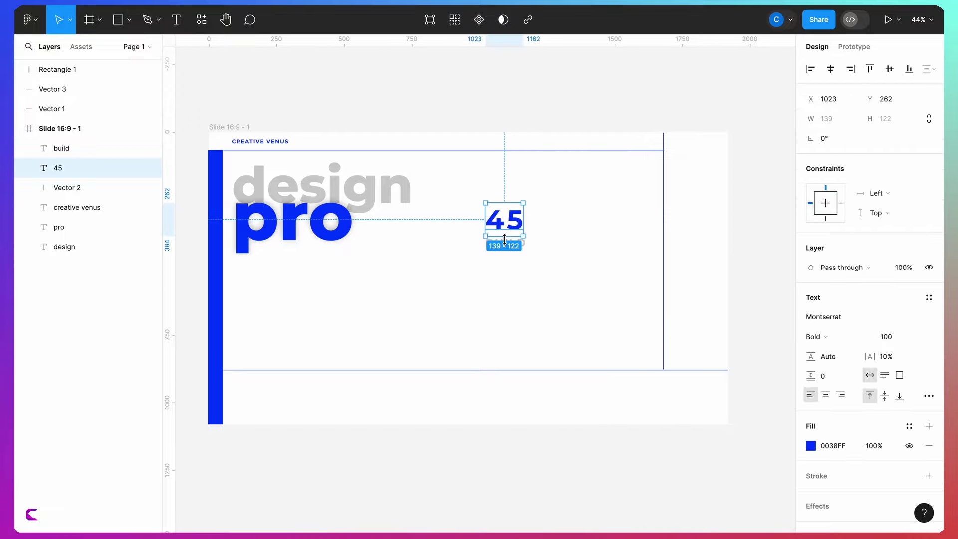
{"action": "left_click", "coordinate": [520, 285]}
{"action": "left_click_drag", "start_coordinate": [478, 273], "coordinate": [546, 202]}
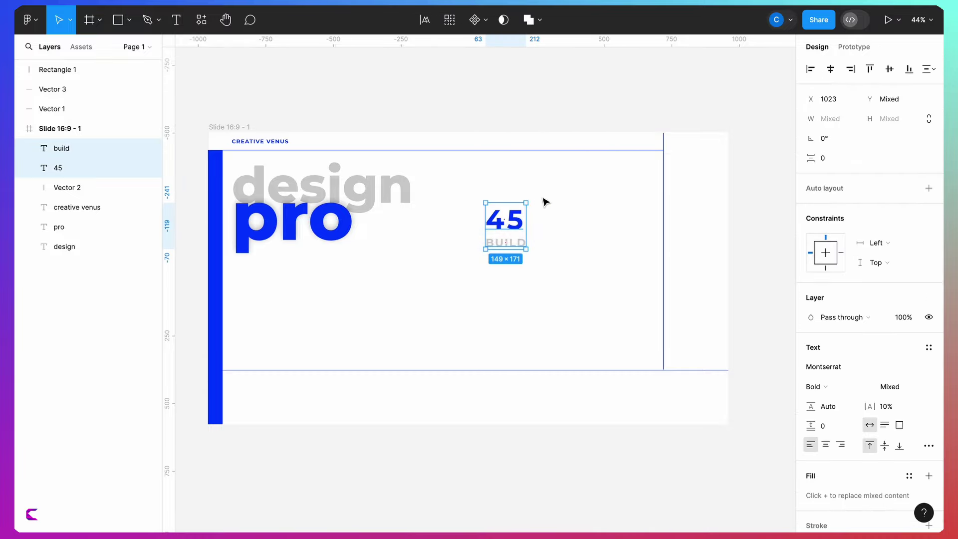
{"action": "key", "text": "ctrl+g"}
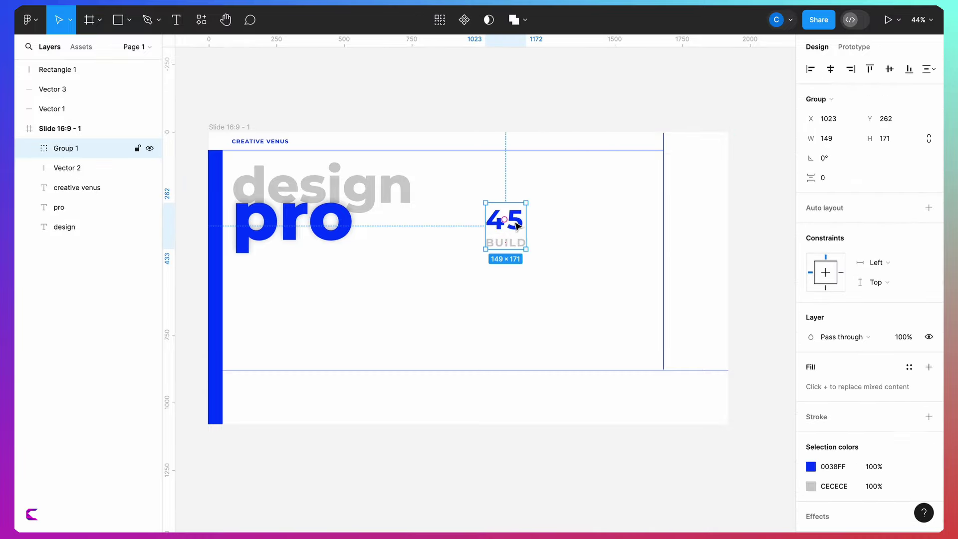
{"action": "key", "text": "ctrl+d"}
{"action": "left_click_drag", "start_coordinate": [516, 225], "coordinate": [579, 224]}
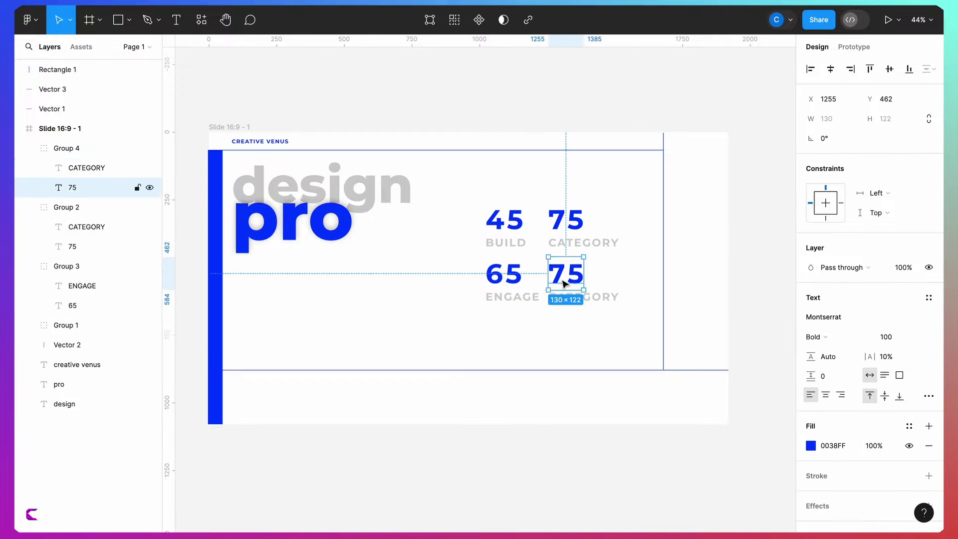
Draw a closed curved swoosh path with the Pen, starting at the slide's lower left and curving past the stats.
{"action": "left_click", "coordinate": [146, 22]}
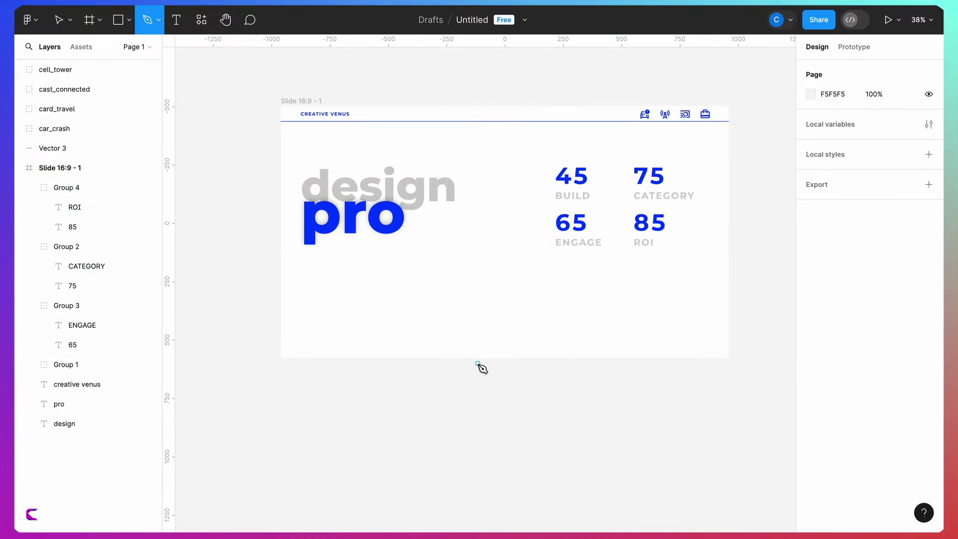
{"action": "mouse_move", "coordinate": [315, 358]}
{"action": "left_mouse_down"}
{"action": "mouse_move", "coordinate": [357, 336]}
{"action": "mouse_move", "coordinate": [383, 339]}
{"action": "left_mouse_up"}
{"action": "left_click_drag", "start_coordinate": [508, 228], "coordinate": [502, 157]}
{"action": "left_click", "coordinate": [524, 167]}
{"action": "left_click_drag", "start_coordinate": [539, 300], "coordinate": [679, 283]}
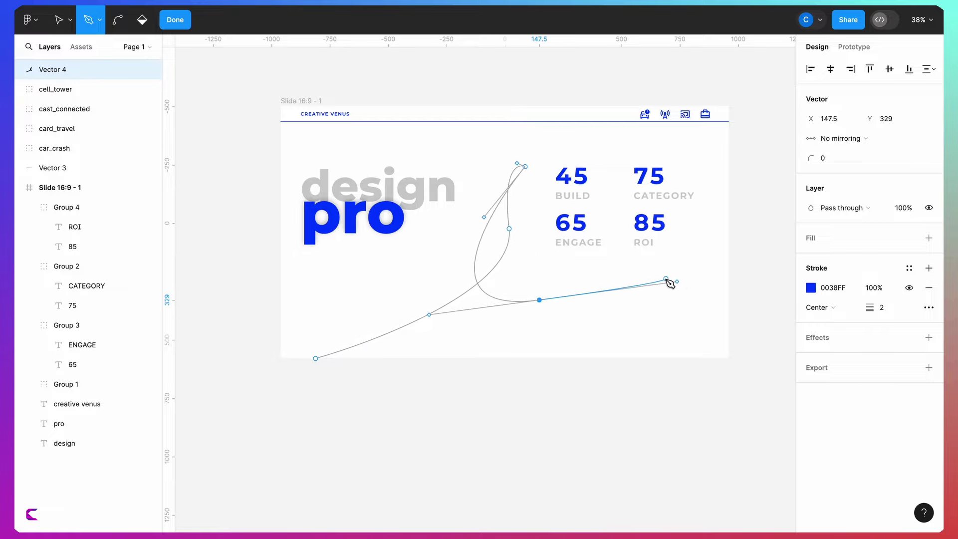
{"action": "left_click_drag", "start_coordinate": [667, 280], "coordinate": [560, 339]}
{"action": "left_click_drag", "start_coordinate": [482, 310], "coordinate": [358, 363]}
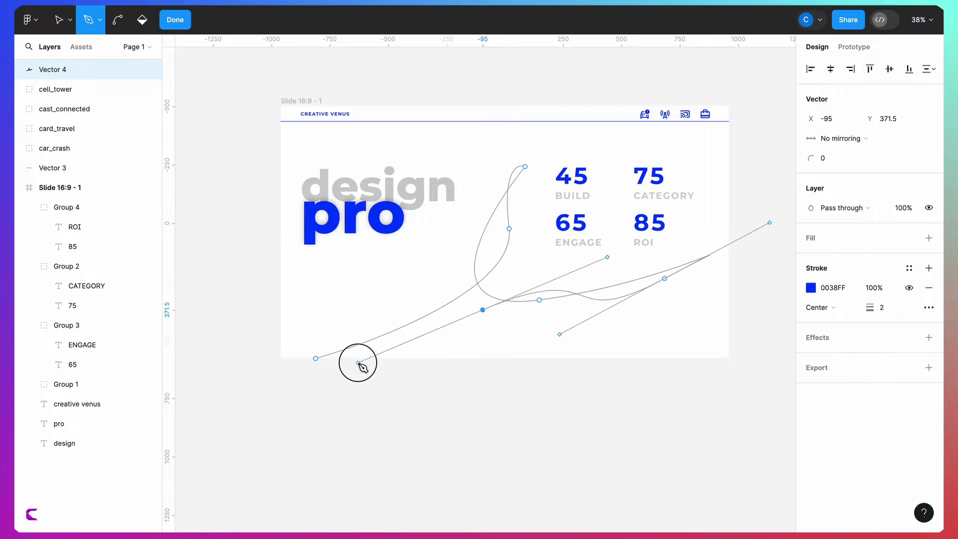
{"action": "left_click", "coordinate": [315, 359]}
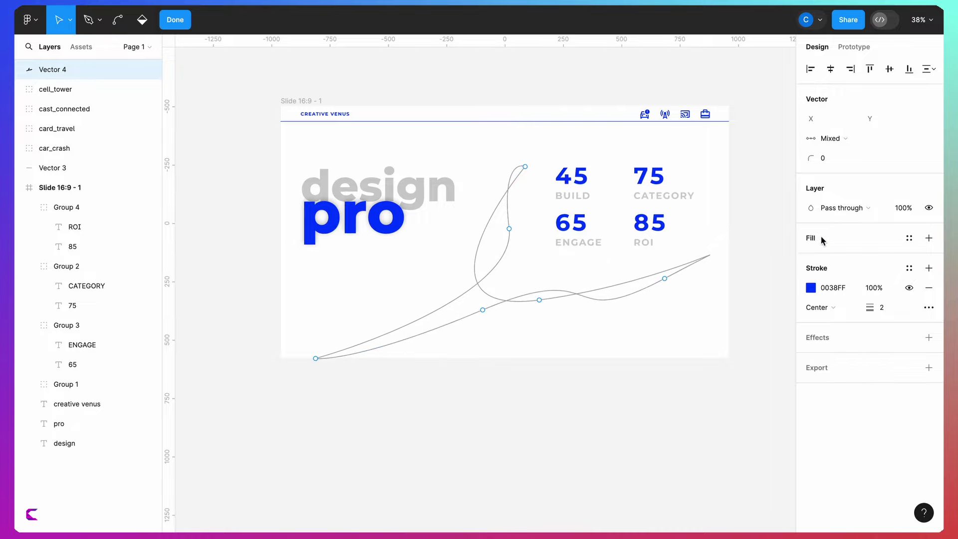
Remove the swoosh's stroke and give it a linear gradient starting at blue 0038FF.
{"action": "left_click", "coordinate": [820, 242]}
{"action": "left_click", "coordinate": [928, 307]}
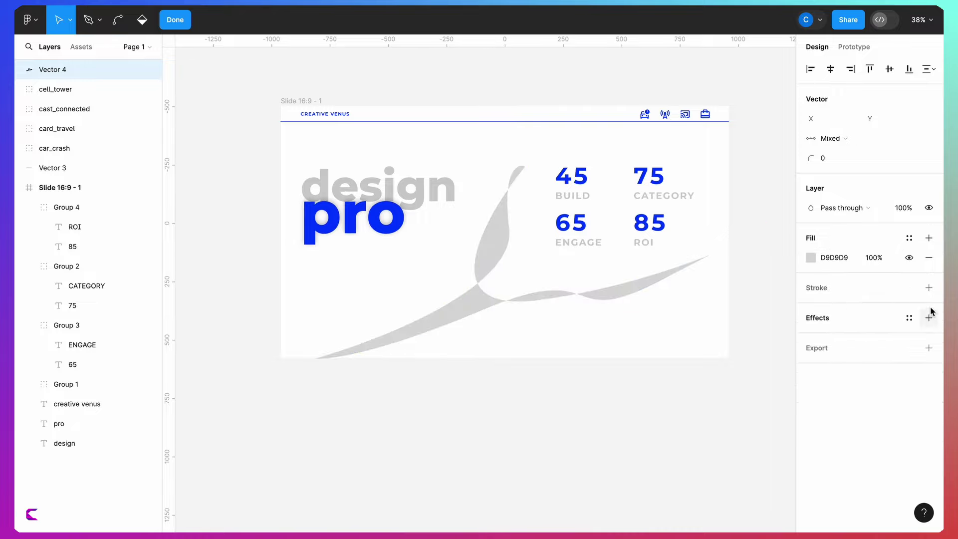
{"action": "left_click", "coordinate": [810, 257]}
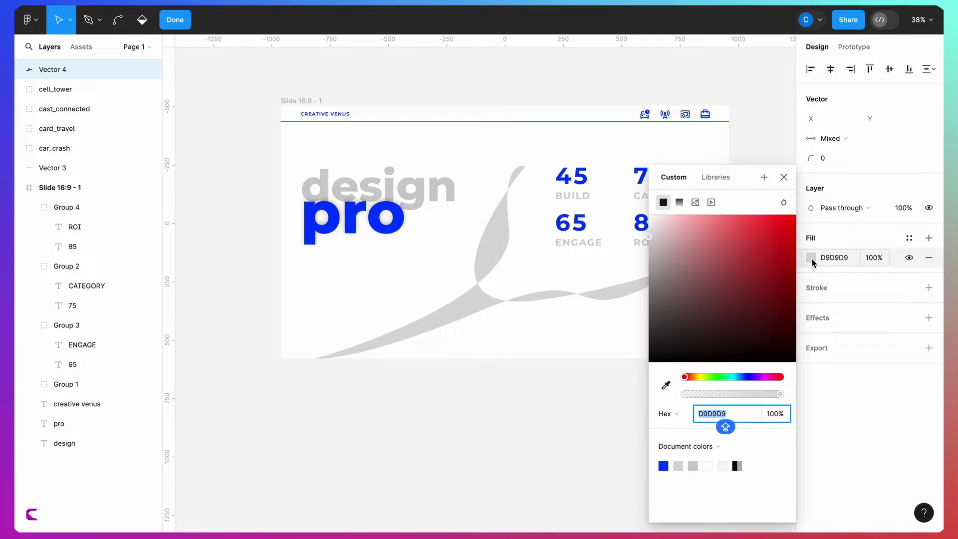
{"action": "left_click", "coordinate": [679, 202]}
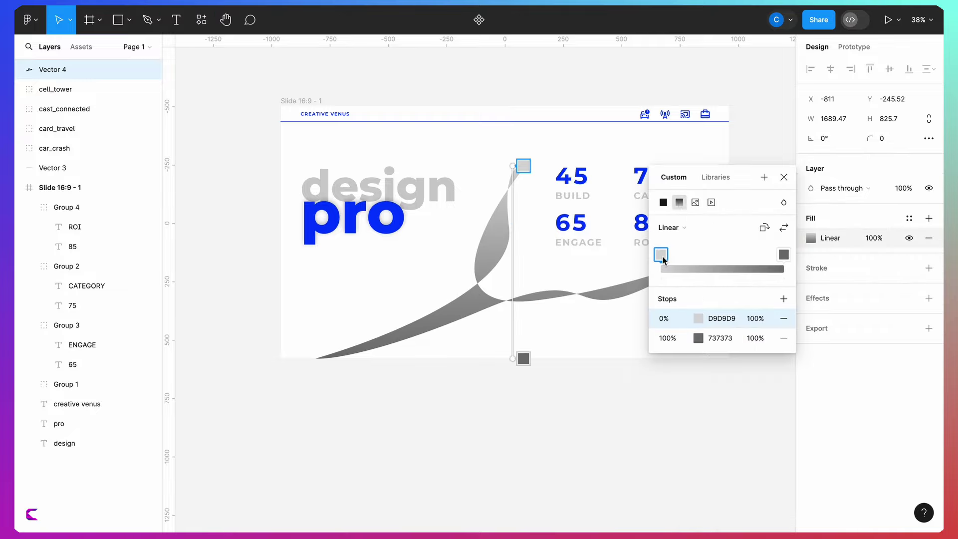
{"action": "left_click", "coordinate": [698, 318]}
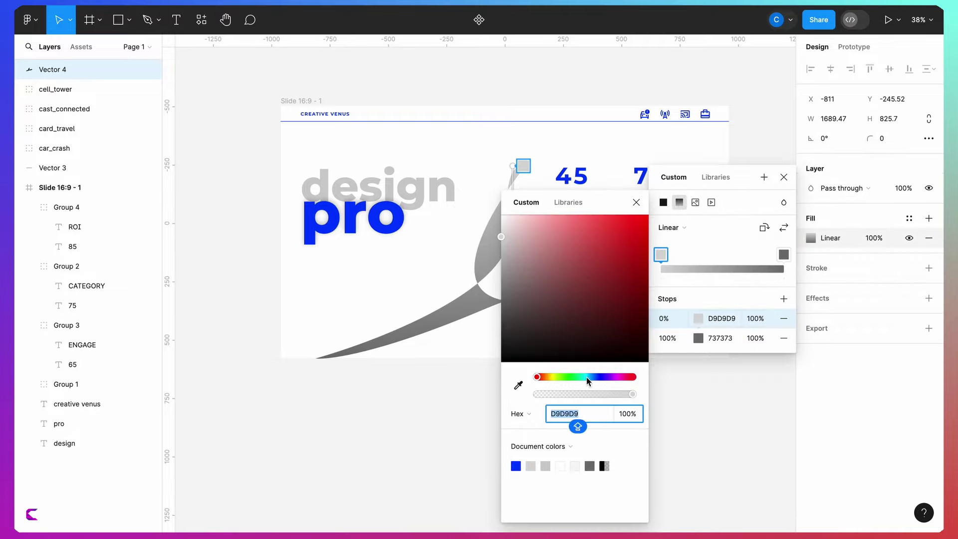
{"action": "left_click", "coordinate": [517, 469]}
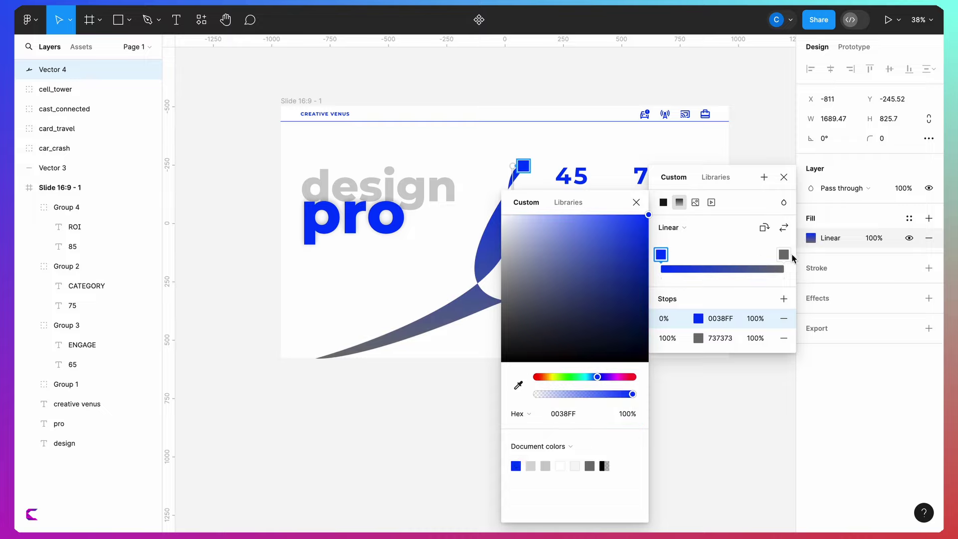
Set the gradient's end to green 00FFB2 and duplicate the swoosh.
{"action": "left_click", "coordinate": [783, 254]}
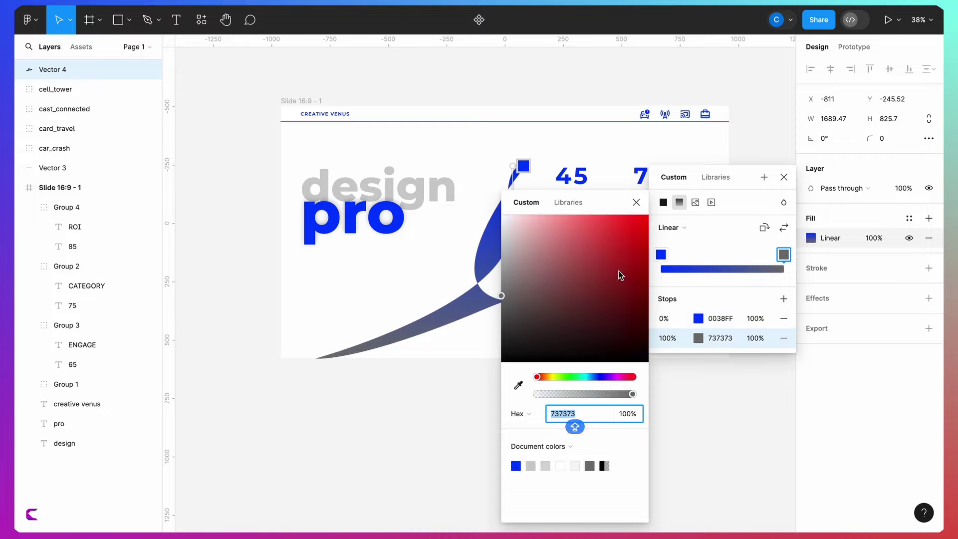
{"action": "left_click", "coordinate": [595, 377]}
{"action": "left_click", "coordinate": [619, 286]}
{"action": "left_click_drag", "start_coordinate": [625, 292], "coordinate": [668, 200]}
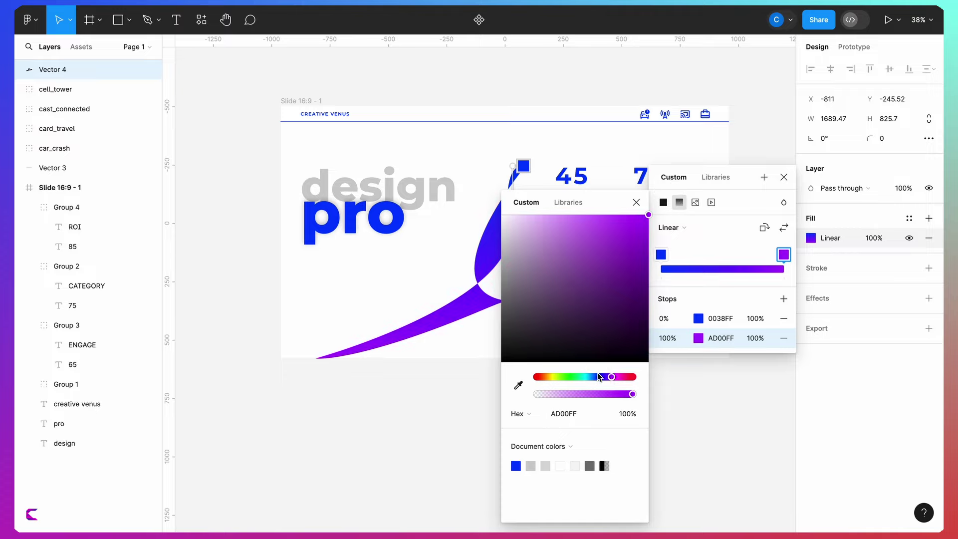
{"action": "left_click_drag", "start_coordinate": [612, 378], "coordinate": [581, 380]}
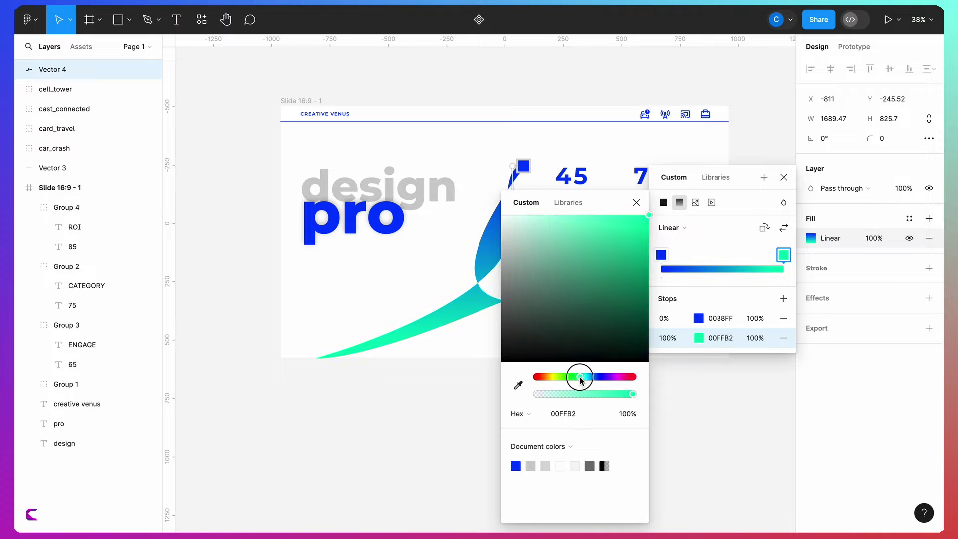
{"action": "left_click", "coordinate": [636, 202]}
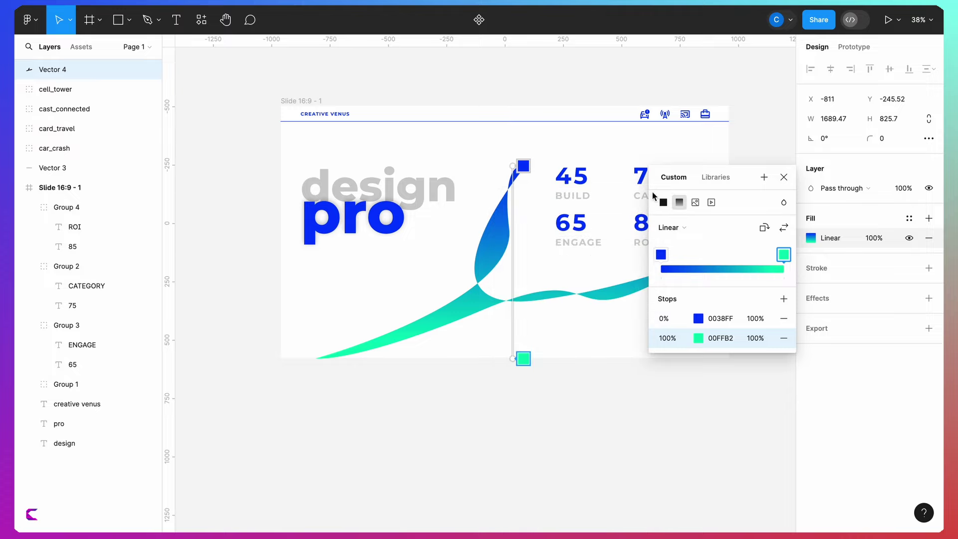
{"action": "left_click", "coordinate": [784, 178]}
{"action": "key", "text": "ctrl+d"}
Nudge the swoosh copy up and make it a blue outline with no fill.
{"action": "left_click_drag", "start_coordinate": [458, 319], "coordinate": [454, 310]}
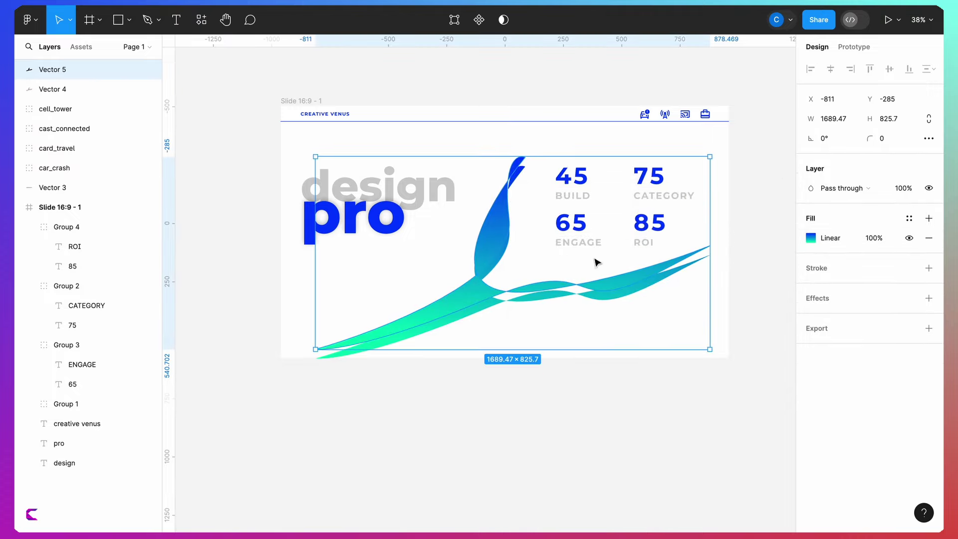
{"action": "left_click", "coordinate": [928, 238]}
{"action": "left_click", "coordinate": [928, 248]}
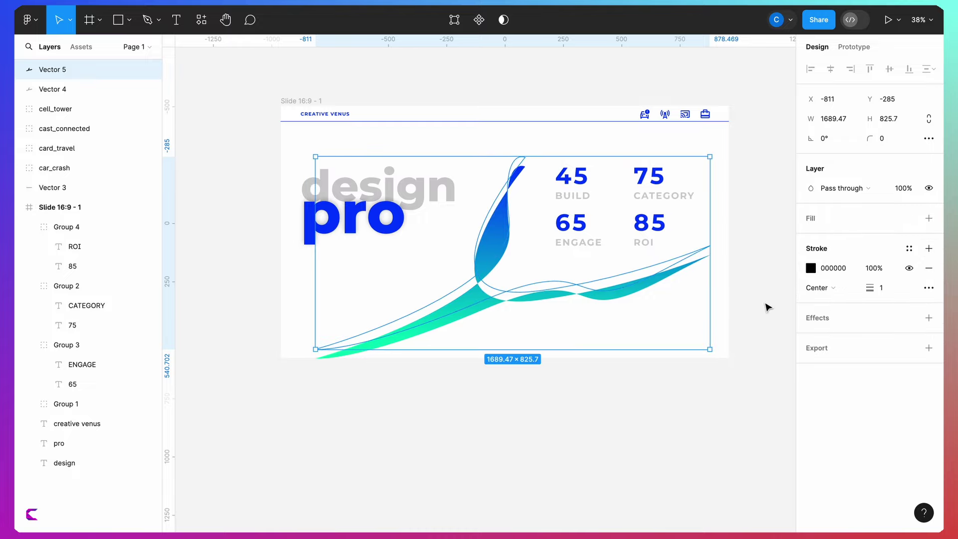
{"action": "left_click", "coordinate": [811, 268]}
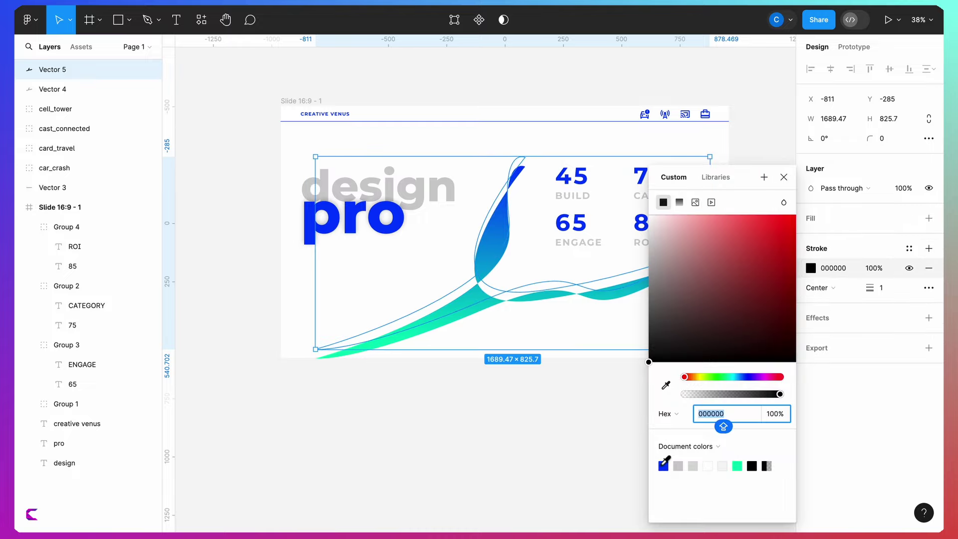
{"action": "left_click", "coordinate": [663, 466]}
{"action": "left_click", "coordinate": [525, 470]}
{"action": "left_click", "coordinate": [424, 319]}
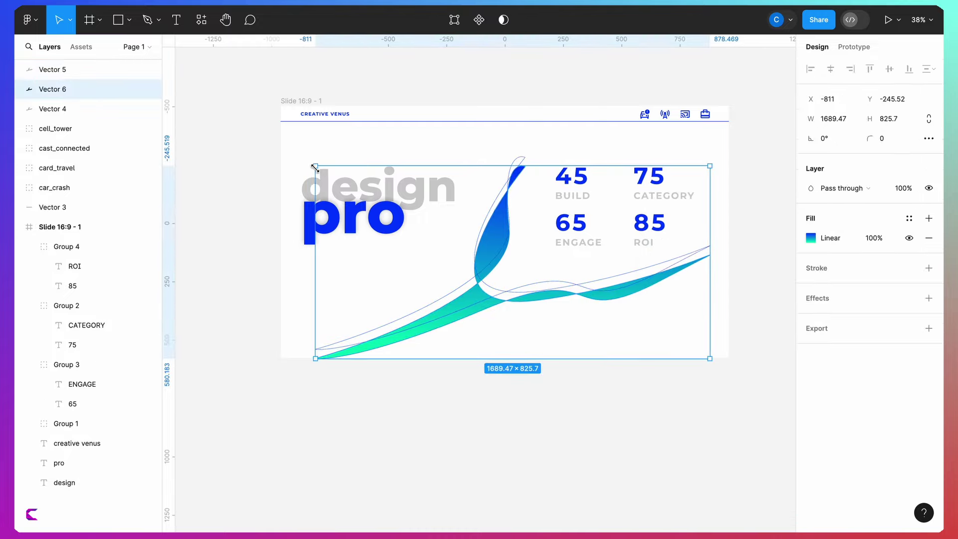
Rotate the Vector 6 swoosh copy to 135°, move it left, and send it to back.
{"action": "left_click_drag", "start_coordinate": [327, 140], "coordinate": [518, 283]}
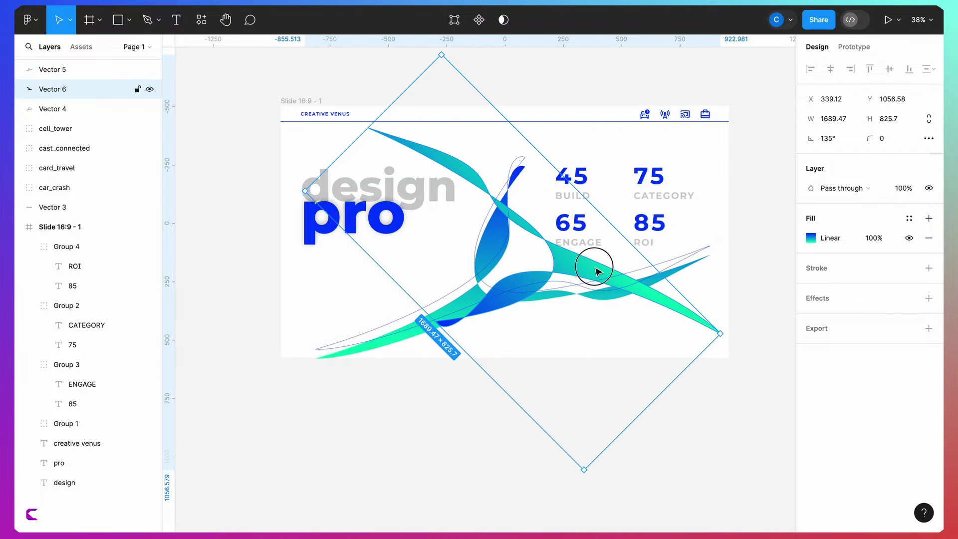
{"action": "left_click_drag", "start_coordinate": [597, 267], "coordinate": [412, 216]}
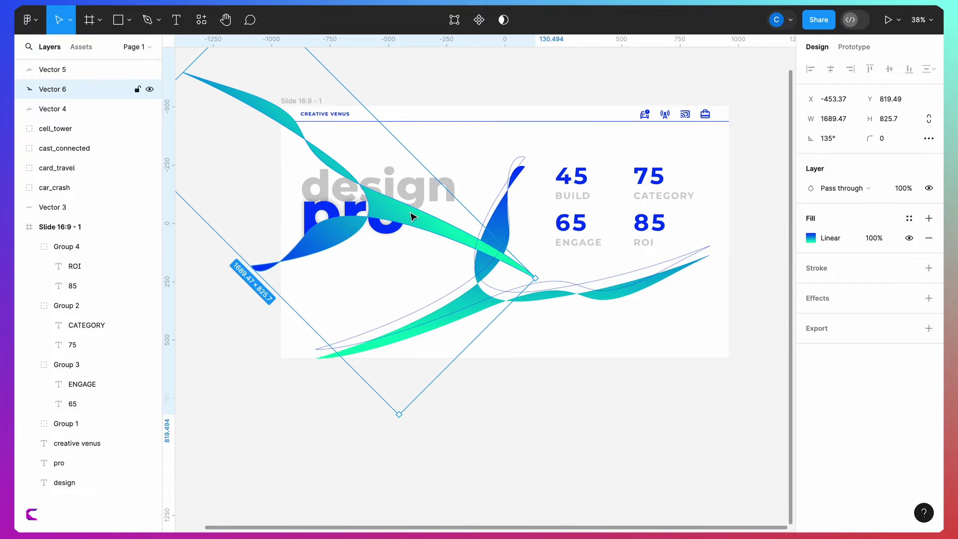
{"action": "right_click", "coordinate": [412, 216]}
{"action": "left_click", "coordinate": [484, 281]}
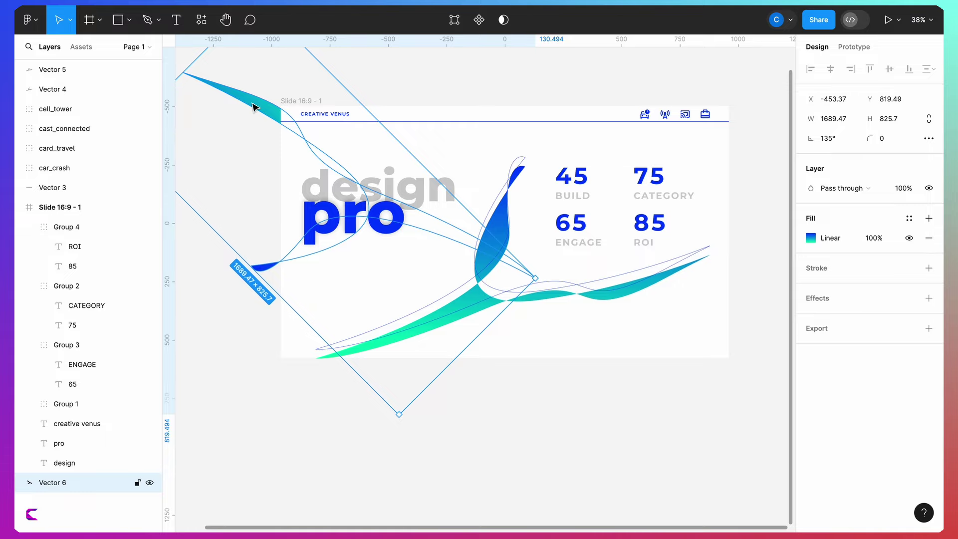
Move the Vector 6 layer inside the Slide 16:9 - 1 frame.
{"action": "left_click_drag", "start_coordinate": [58, 486], "coordinate": [116, 481]}
{"action": "left_click_drag", "start_coordinate": [376, 314], "coordinate": [391, 330]}
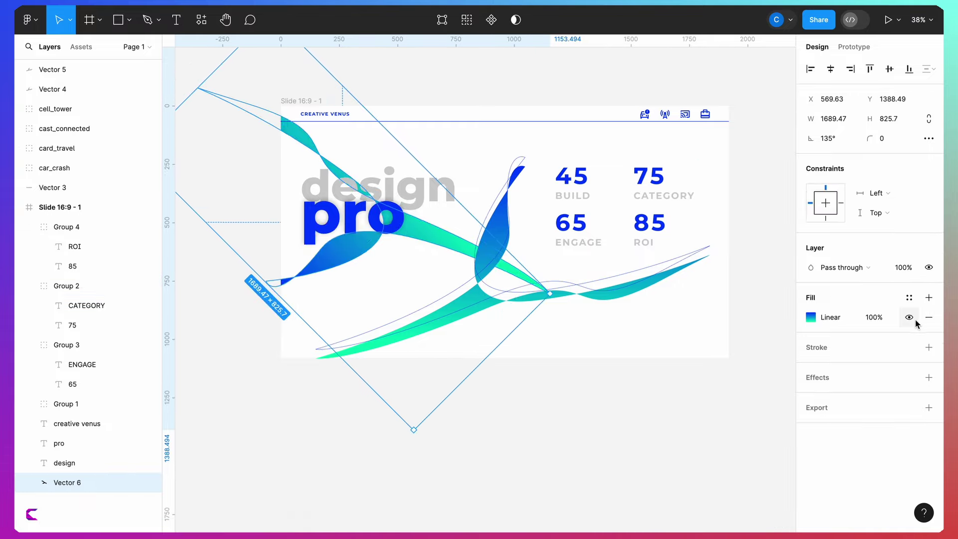
{"action": "left_click", "coordinate": [871, 319]}
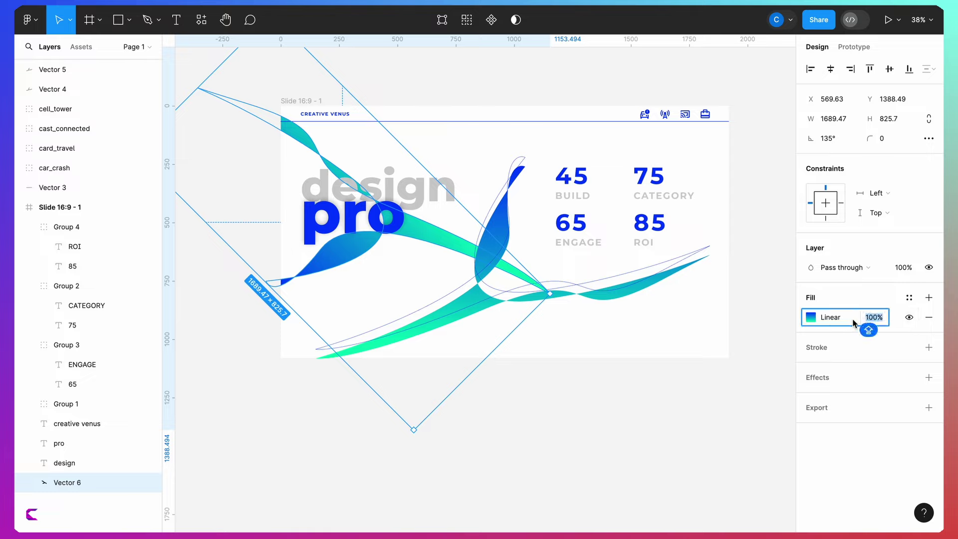
Lower the swoosh's fill opacity to 45% and add a Layer blur of about 20.
{"action": "left_click_drag", "start_coordinate": [860, 320], "coordinate": [776, 331]}
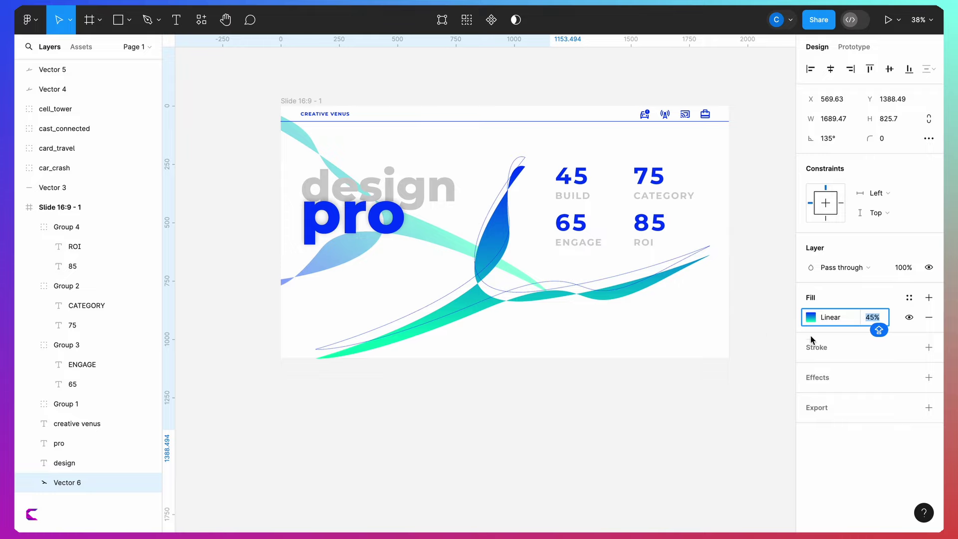
{"action": "left_click", "coordinate": [690, 382]}
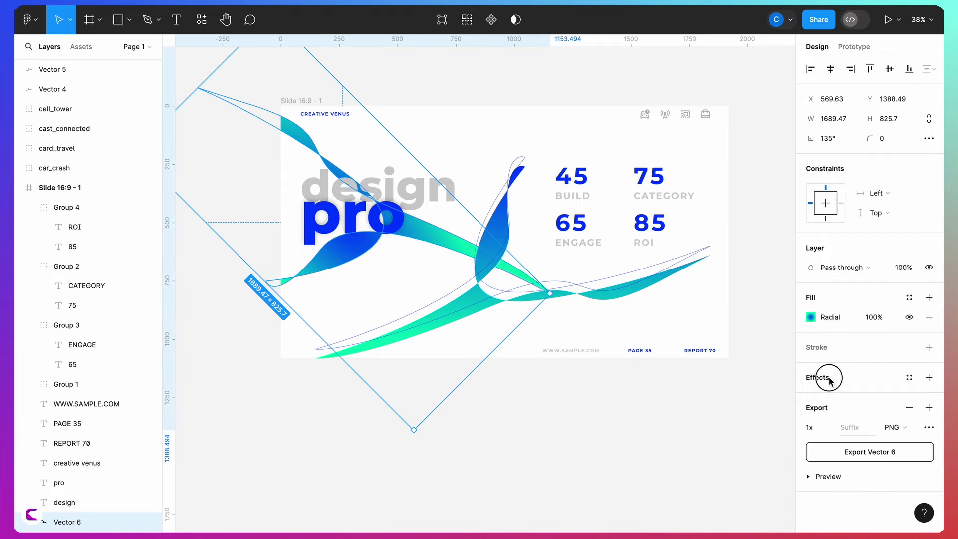
{"action": "left_click", "coordinate": [829, 380]}
{"action": "left_click", "coordinate": [843, 397]}
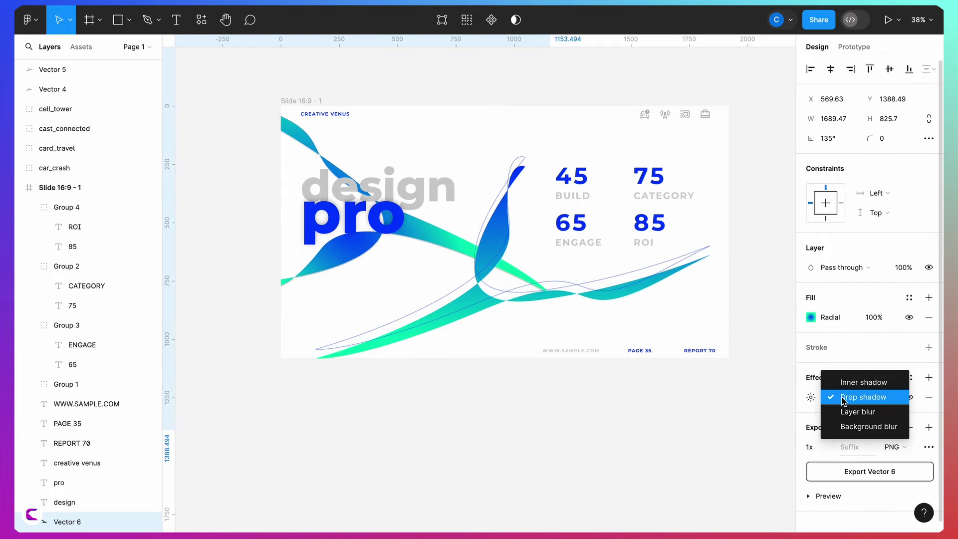
{"action": "left_click", "coordinate": [849, 412]}
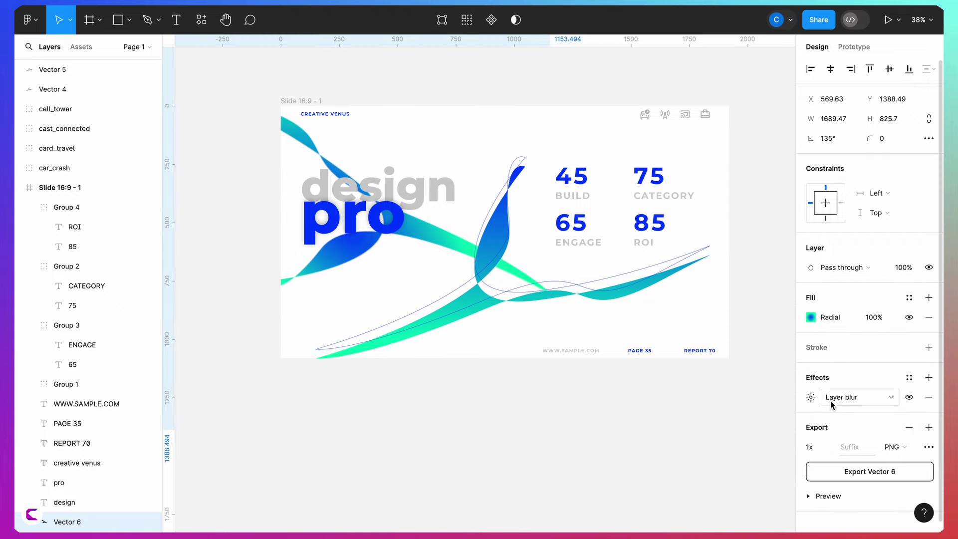
{"action": "left_click", "coordinate": [811, 397]}
{"action": "left_click_drag", "start_coordinate": [669, 427], "coordinate": [936, 443]}
{"action": "left_click", "coordinate": [494, 452]}
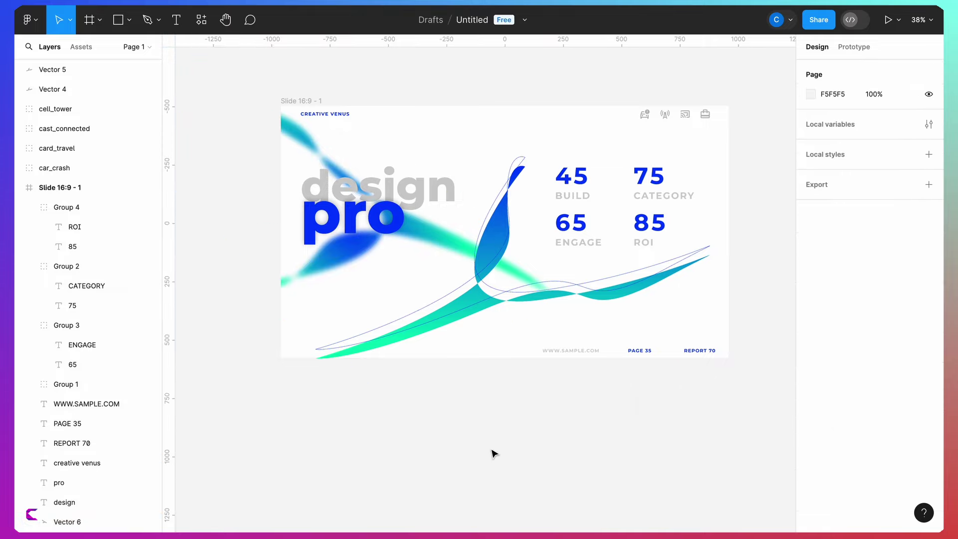
Drag the blurred swoosh's path upward into a new position in vector edit mode.
{"action": "double_click", "coordinate": [415, 240]}
{"action": "left_click_drag", "start_coordinate": [414, 242], "coordinate": [393, 120]}
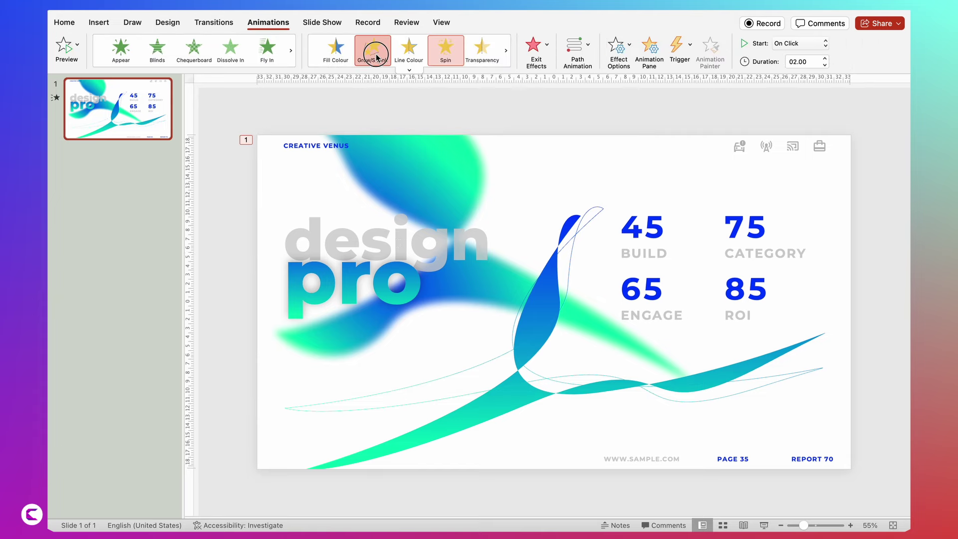
Apply a Grow/Shrink animation to the image, starting With Previous.
{"action": "left_click", "coordinate": [374, 55]}
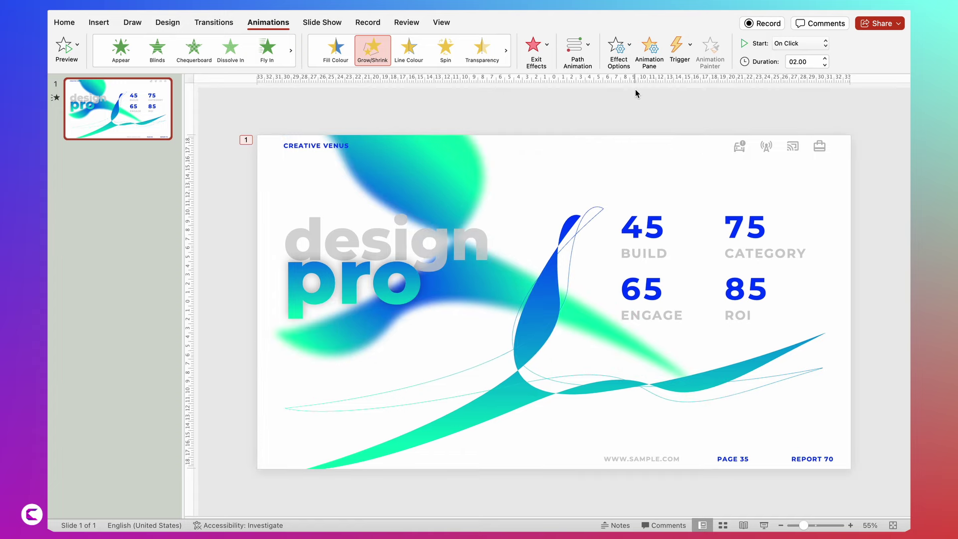
{"action": "left_click", "coordinate": [648, 52]}
{"action": "left_click", "coordinate": [823, 44]}
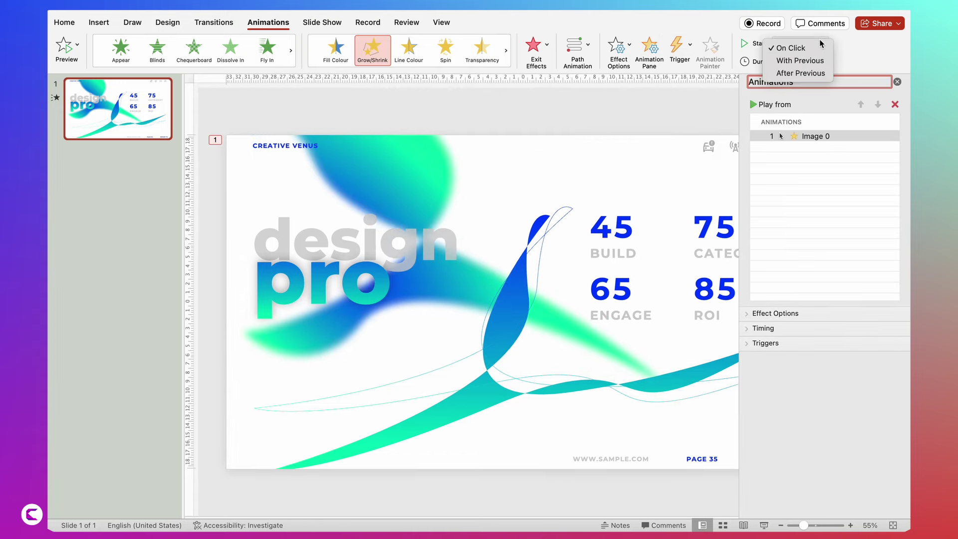
{"action": "left_click", "coordinate": [800, 60]}
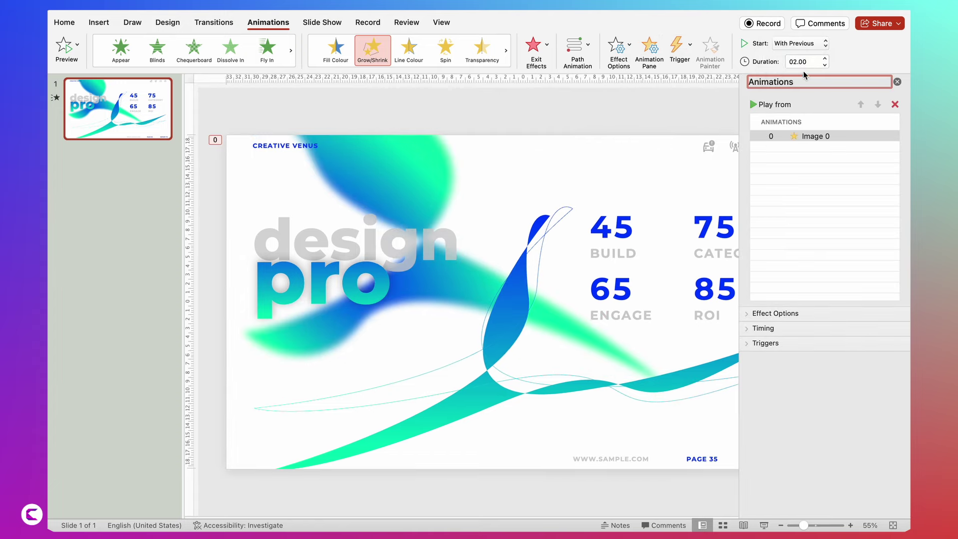
Give the animation smooth start/end, repeat until end of slide, and 5-second duration.
{"action": "right_click", "coordinate": [815, 136]}
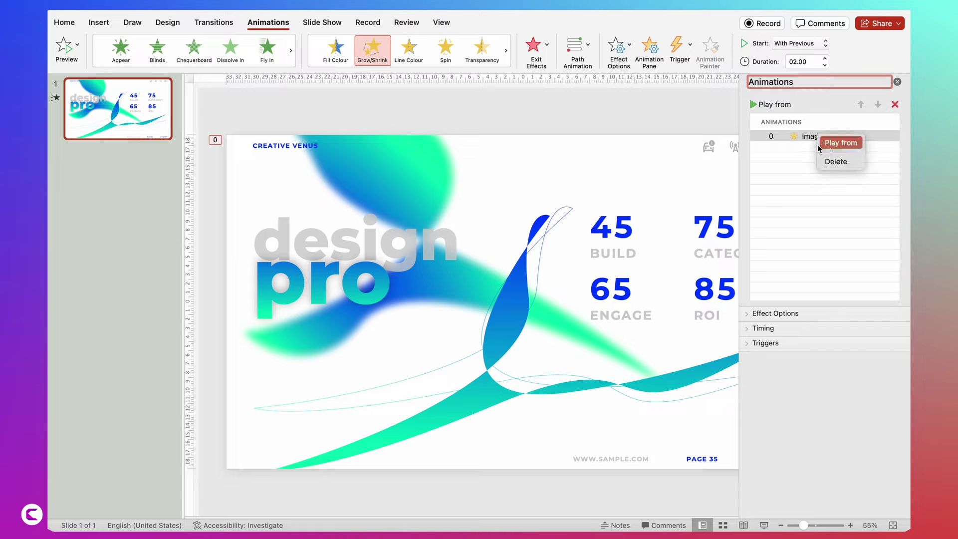
{"action": "left_click", "coordinate": [798, 146]}
{"action": "left_click", "coordinate": [787, 315]}
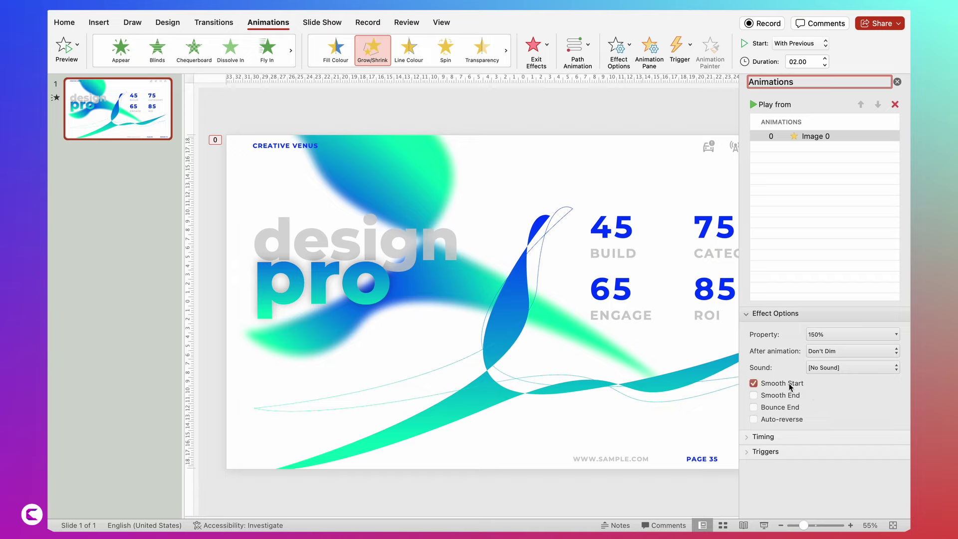
{"action": "left_click", "coordinate": [769, 437]}
{"action": "left_click", "coordinate": [814, 480]}
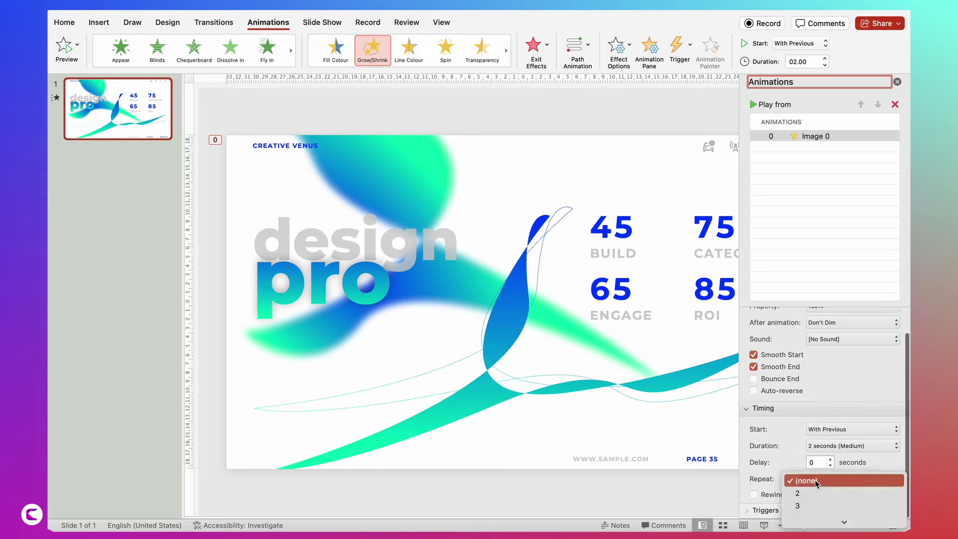
{"action": "left_click", "coordinate": [814, 516]}
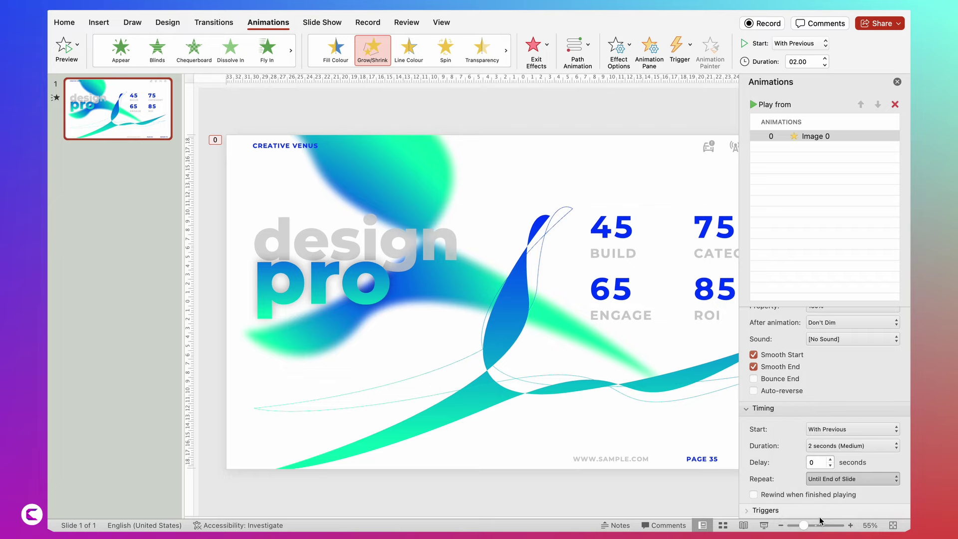
{"action": "left_click", "coordinate": [844, 447]}
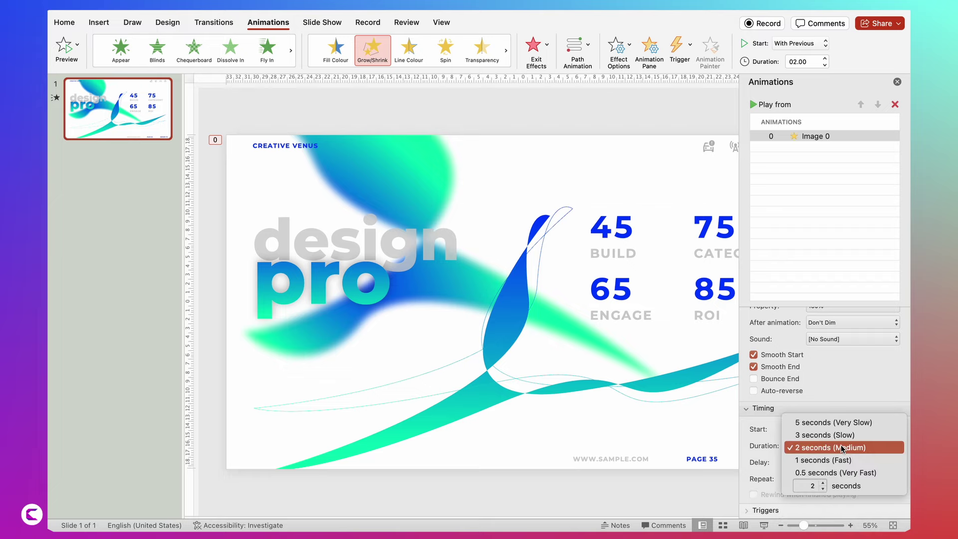
{"action": "left_click", "coordinate": [825, 423]}
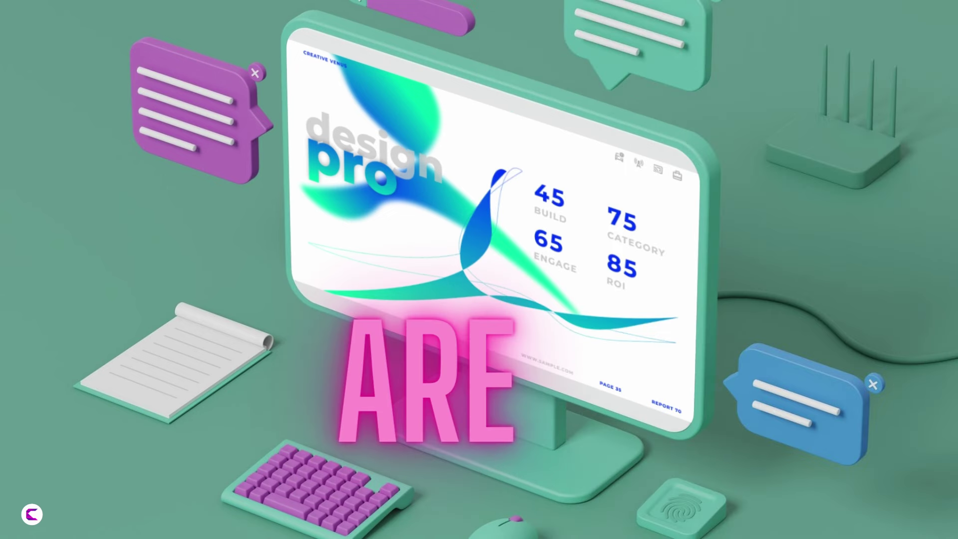